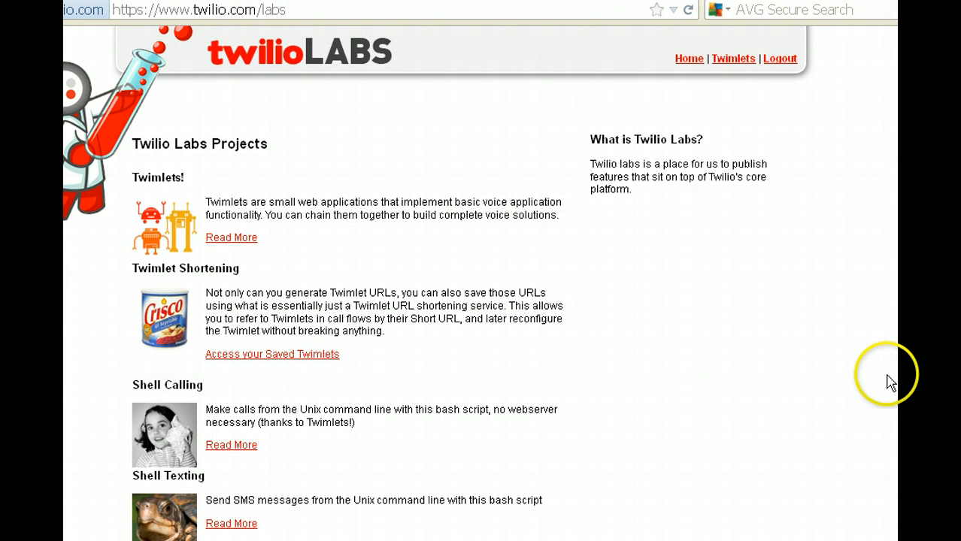
# - Go to the saved Twimlets from the Twimlets project page and create a new Twimlet of type Simple Menu
pyautogui.click(233, 238)
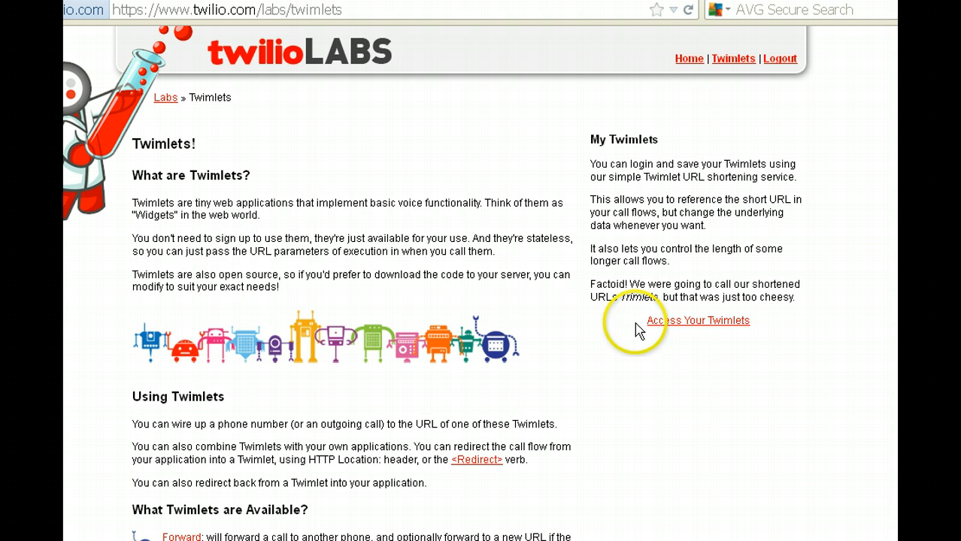
pyautogui.click(710, 321)
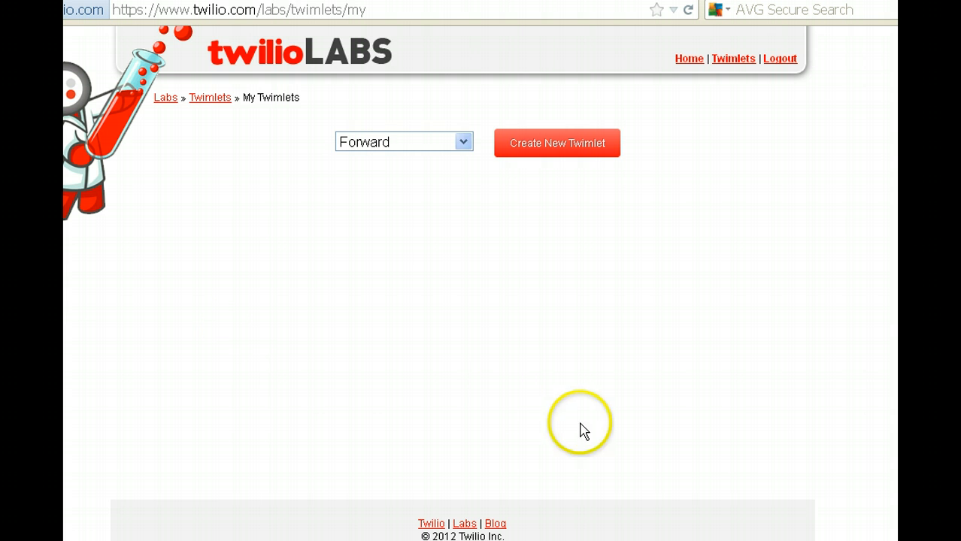
pyautogui.click(463, 147)
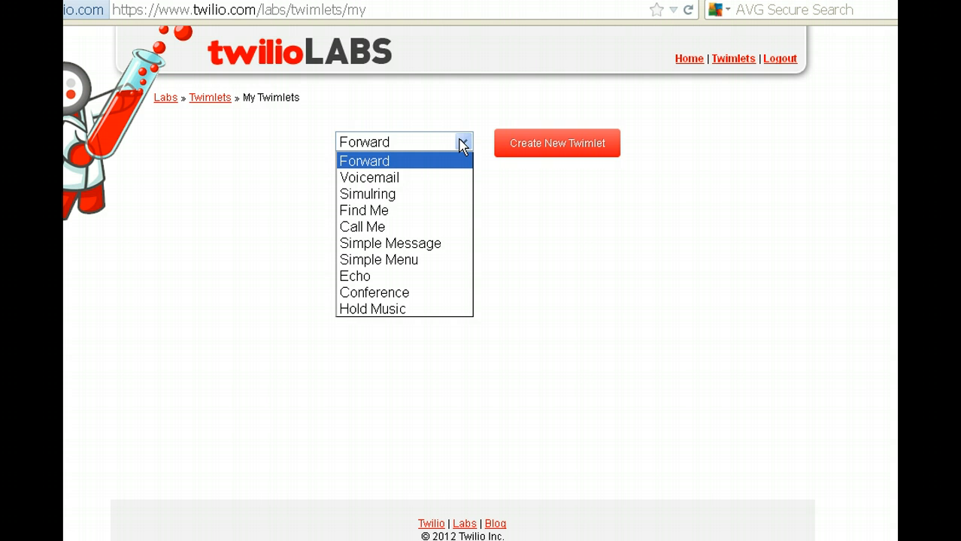
pyautogui.click(418, 187)
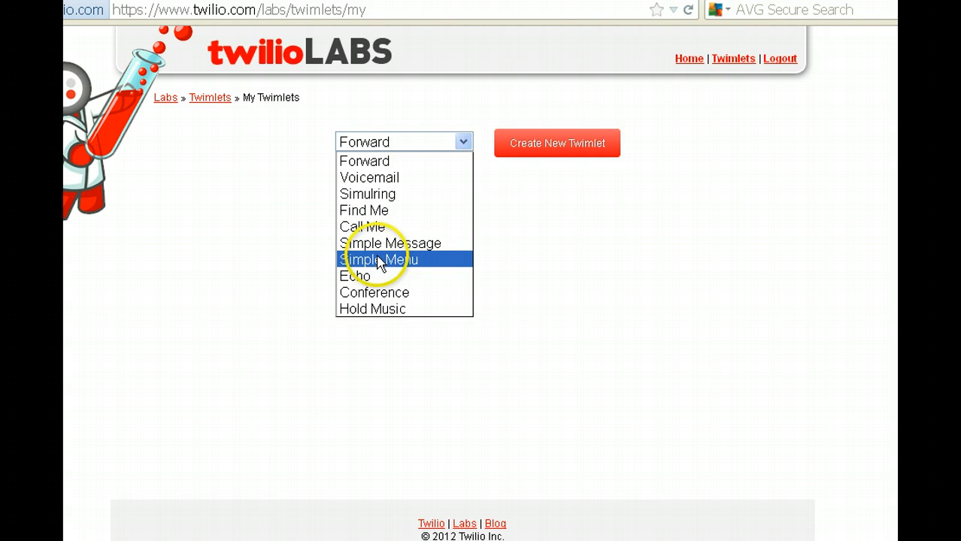
pyautogui.click(425, 263)
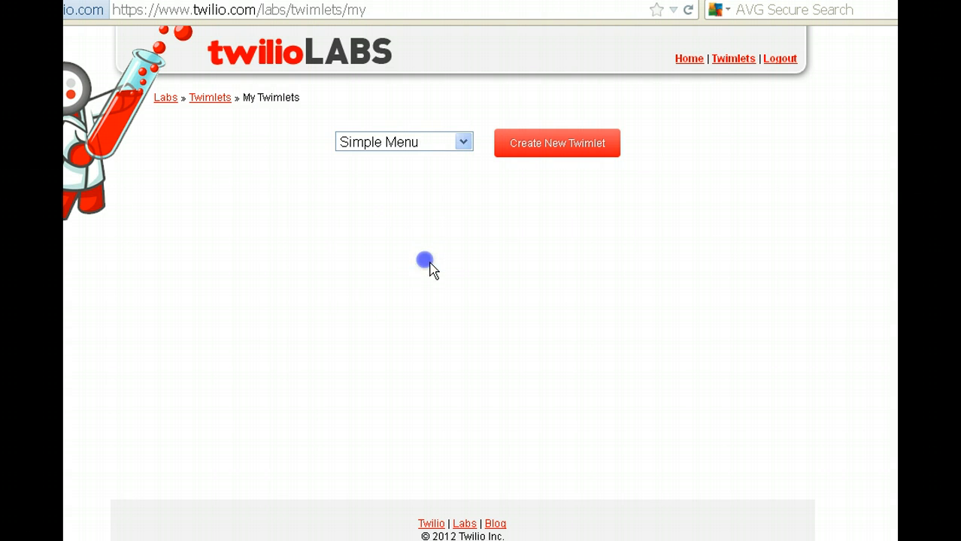
pyautogui.click(556, 143)
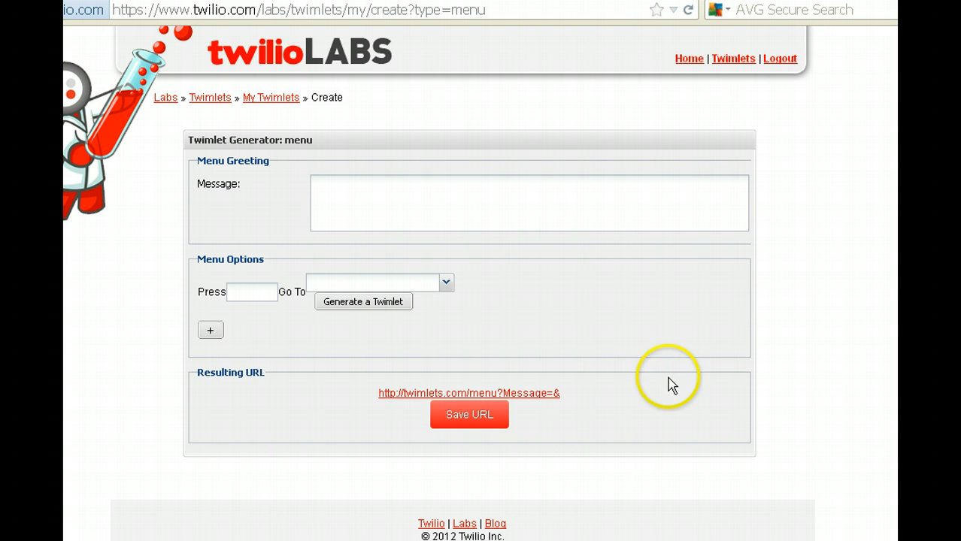
pyautogui.click(377, 194)
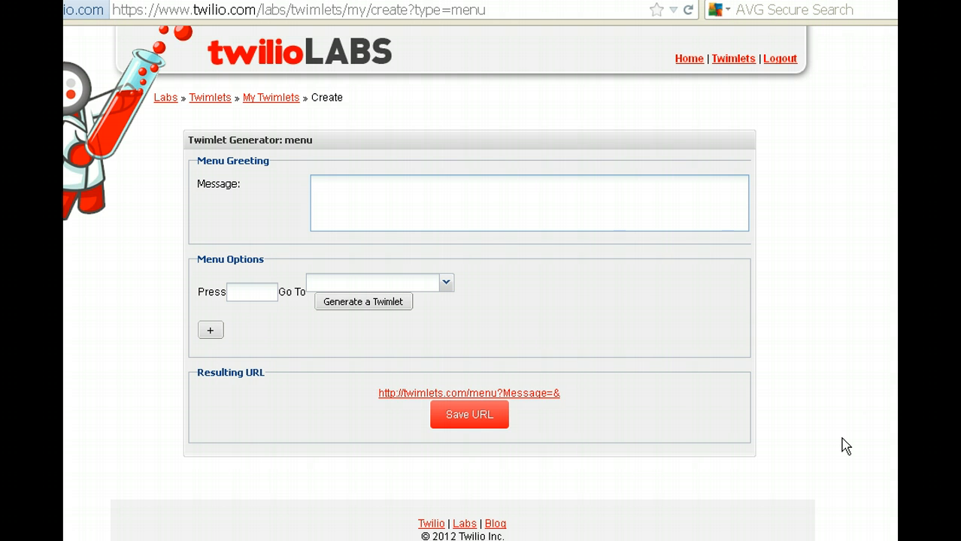
pyautogui.write('http')
pyautogui.press('BackSpace')
pyautogui.press('BackSpace')
pyautogui.press('BackSpace')
pyautogui.press('BackSpace')
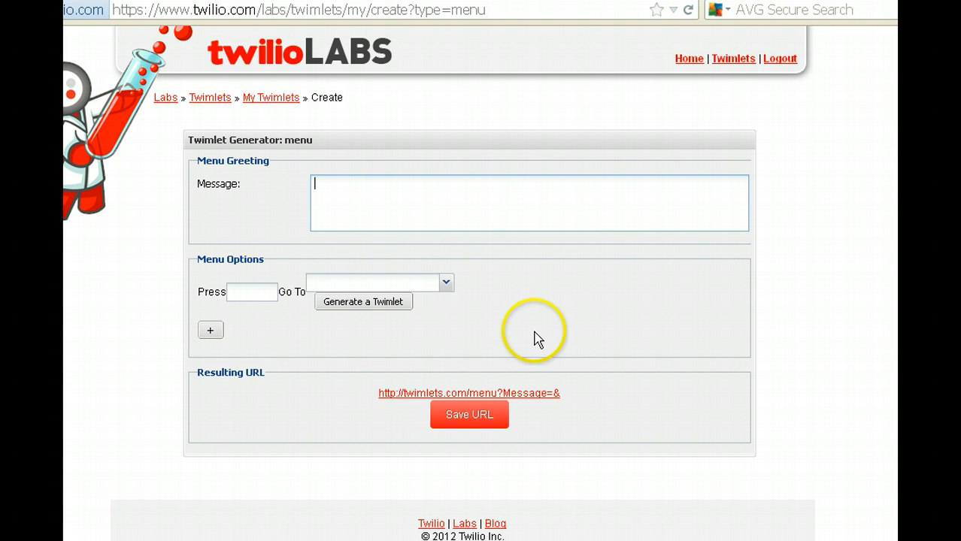
pyautogui.write('htt')
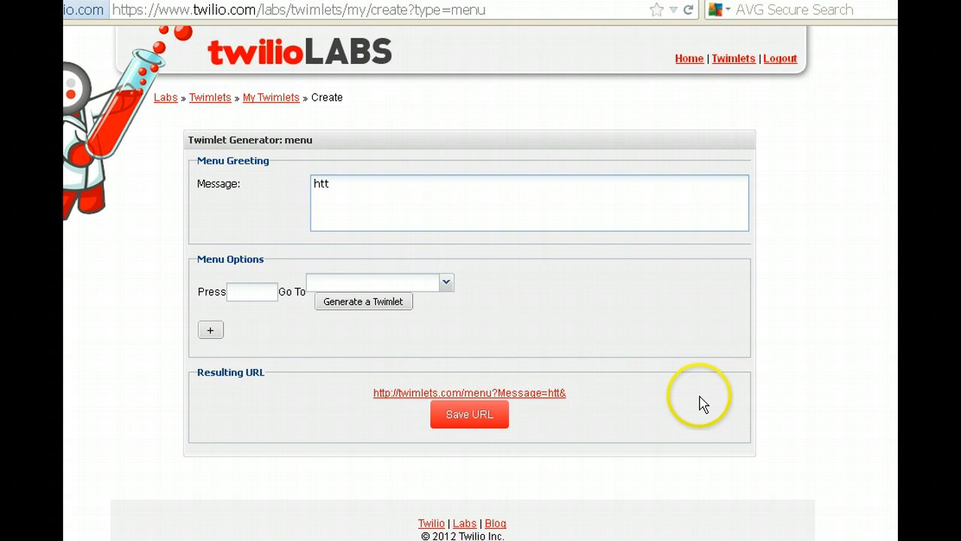
pyautogui.write('p:')
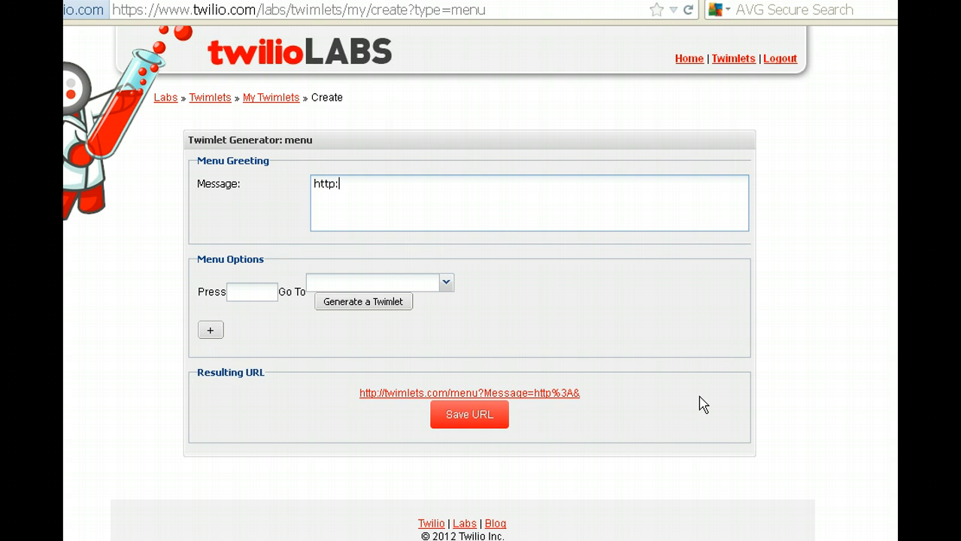
pyautogui.write('//')
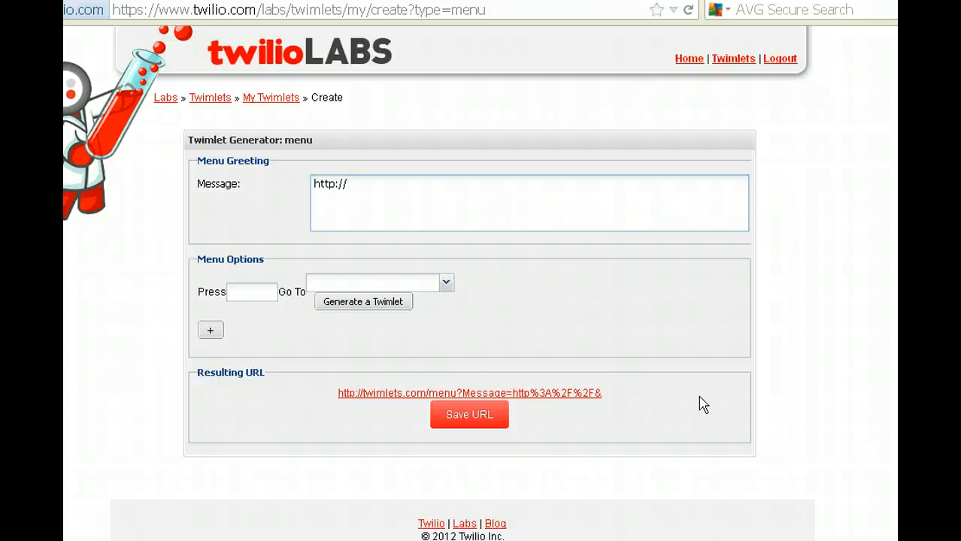
pyautogui.write('yoursite.com')
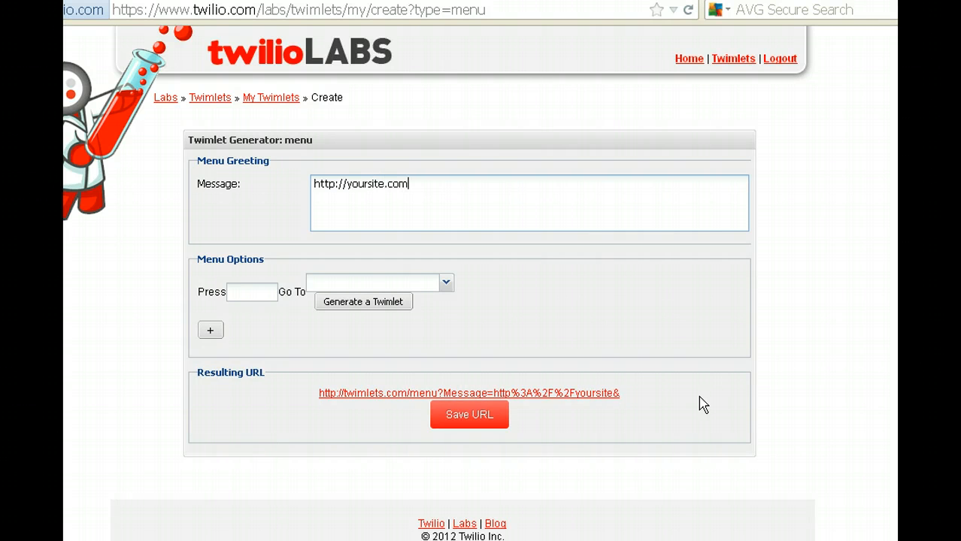
pyautogui.write('/audio')
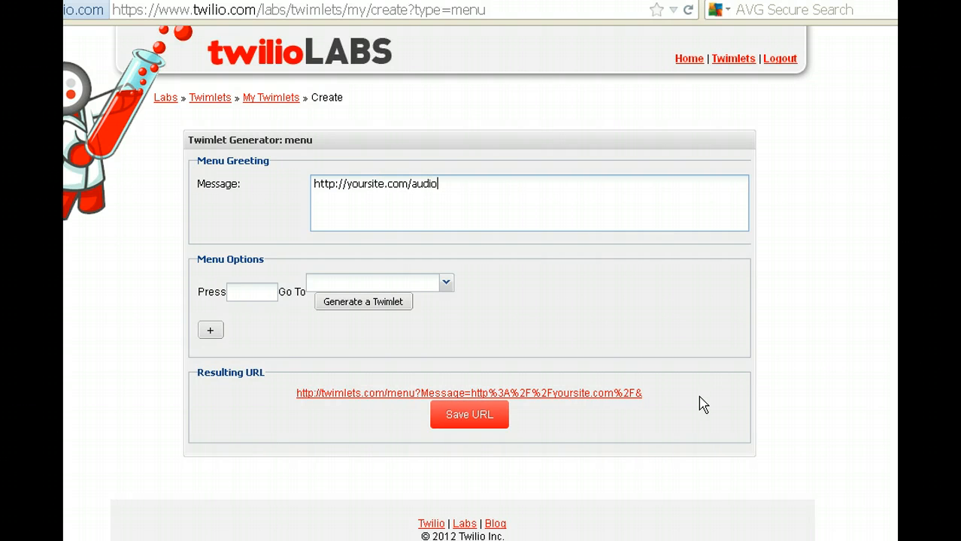
pyautogui.write('/')
pyautogui.write('den')
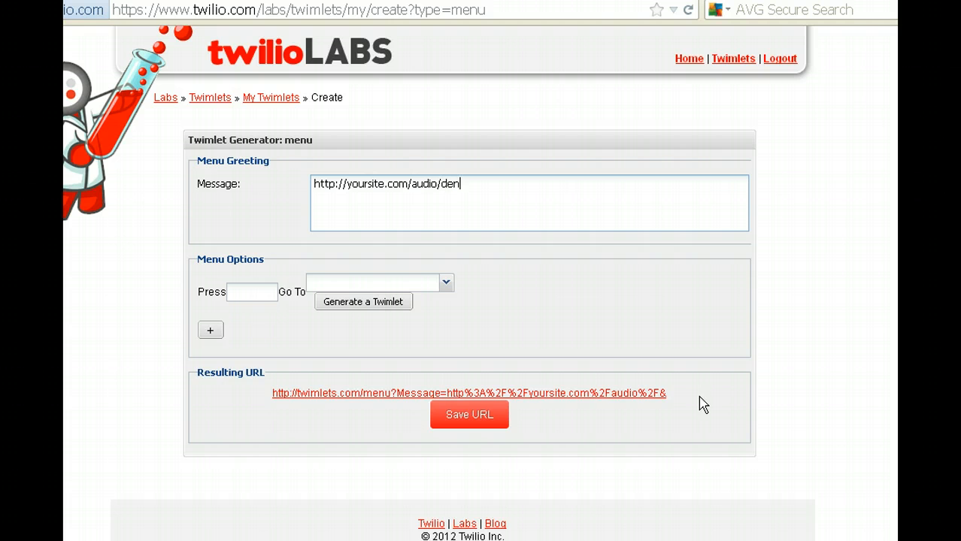
pyautogui.write('tists')
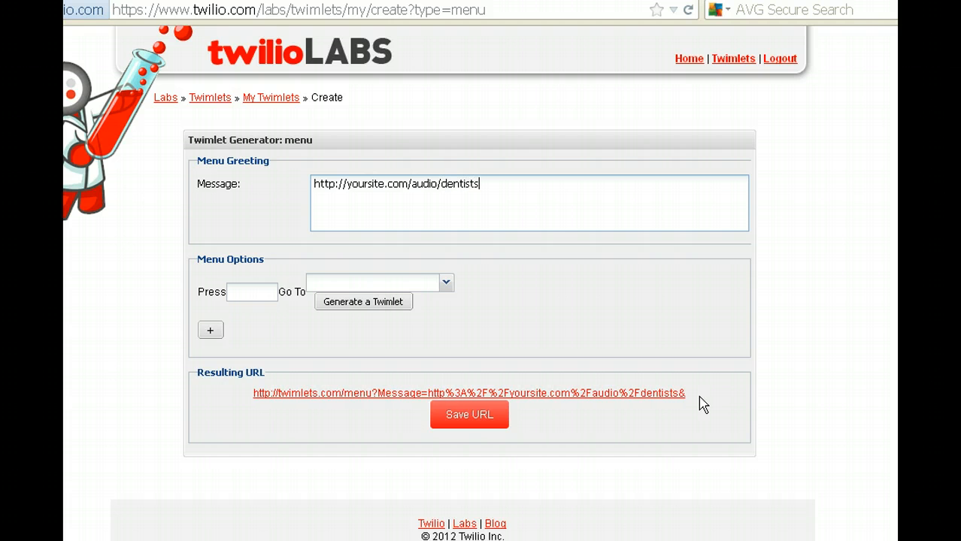
pyautogui.press('BackSpace')
pyautogui.write('greeting.mp3')
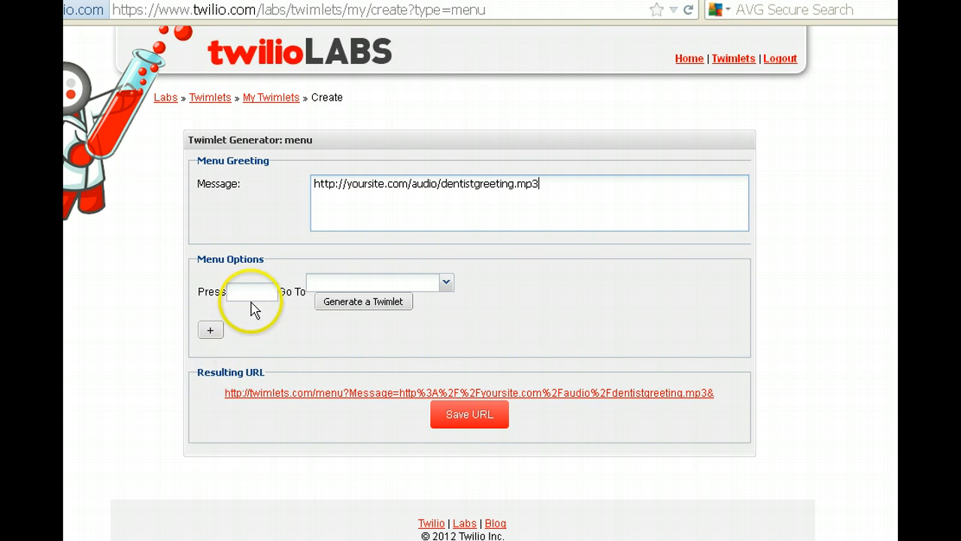
# - Add three more option rows to the menu options
pyautogui.click(210, 331)
pyautogui.click(211, 368)
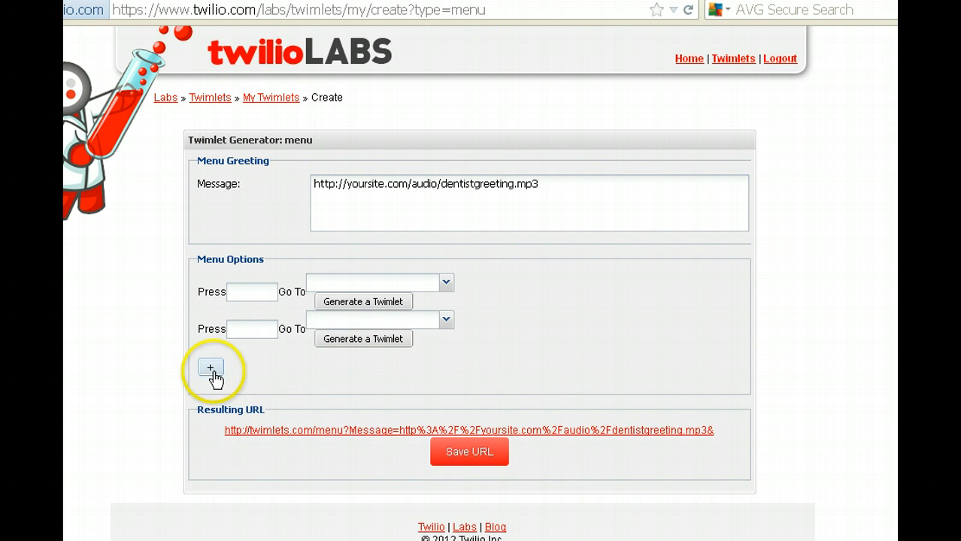
pyautogui.click(210, 404)
pyautogui.scroll(-3, 651, 404)
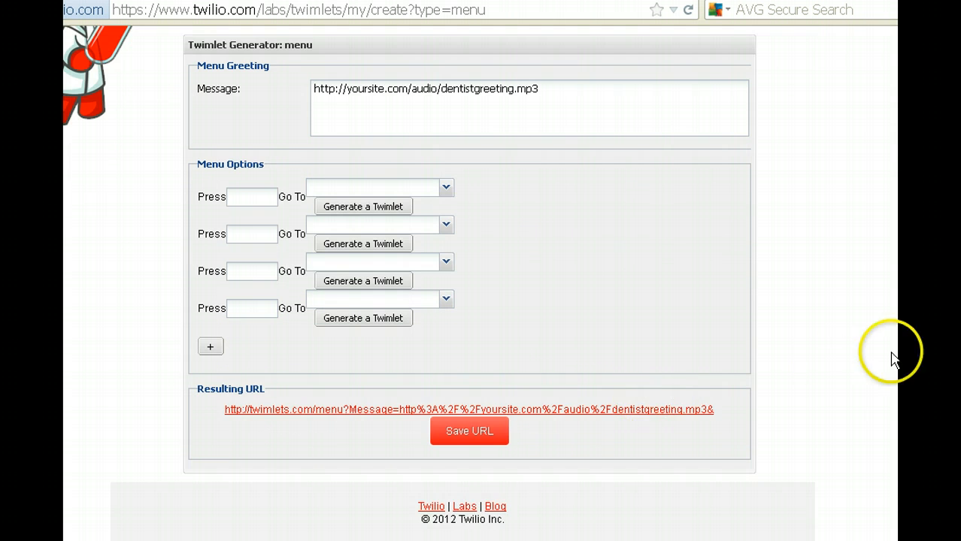
pyautogui.scroll(3, 469, 248)
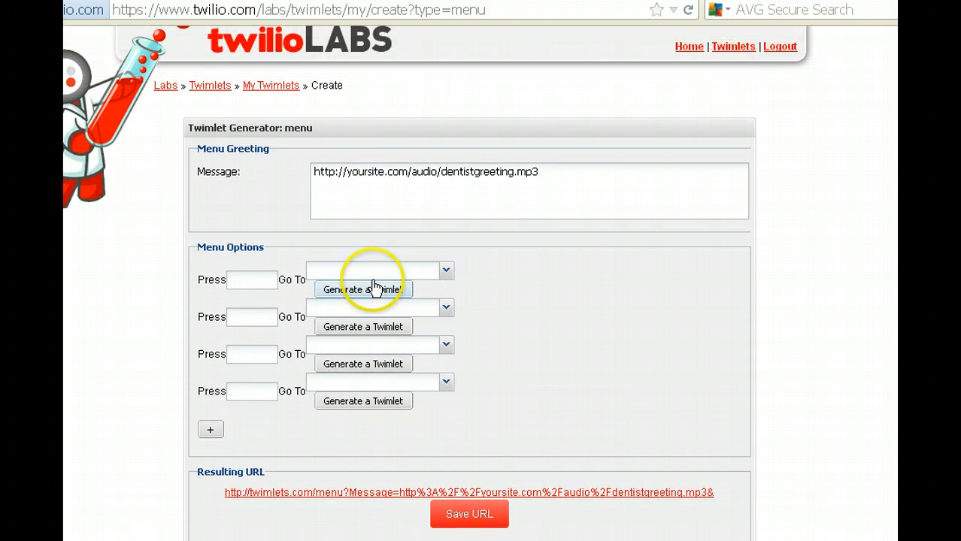
# - Assign the keypad digits 1, 2, 3 and 4 to the four menu options in order
pyautogui.click(251, 280)
pyautogui.write('1')
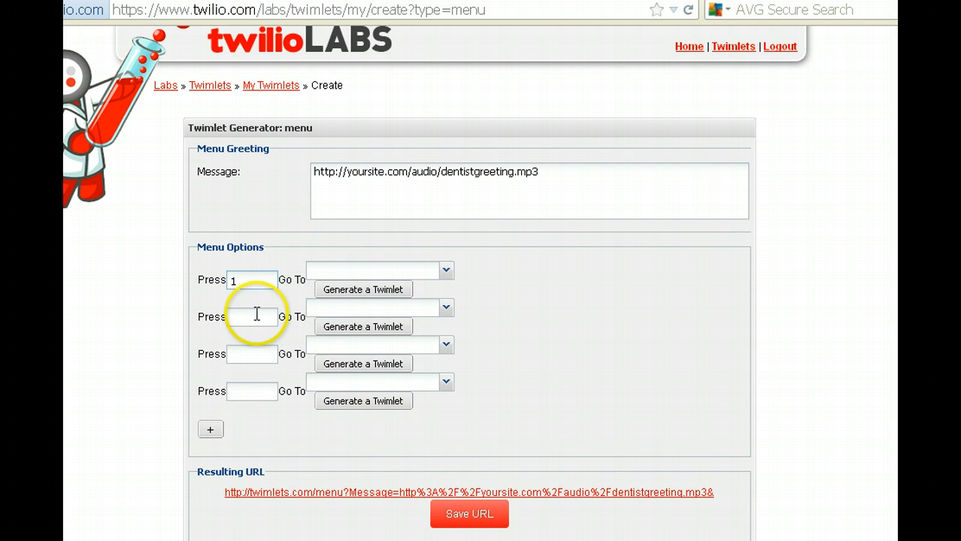
pyautogui.click(253, 317)
pyautogui.write('2')
pyautogui.click(258, 354)
pyautogui.write('3')
pyautogui.click(263, 393)
pyautogui.write('4')
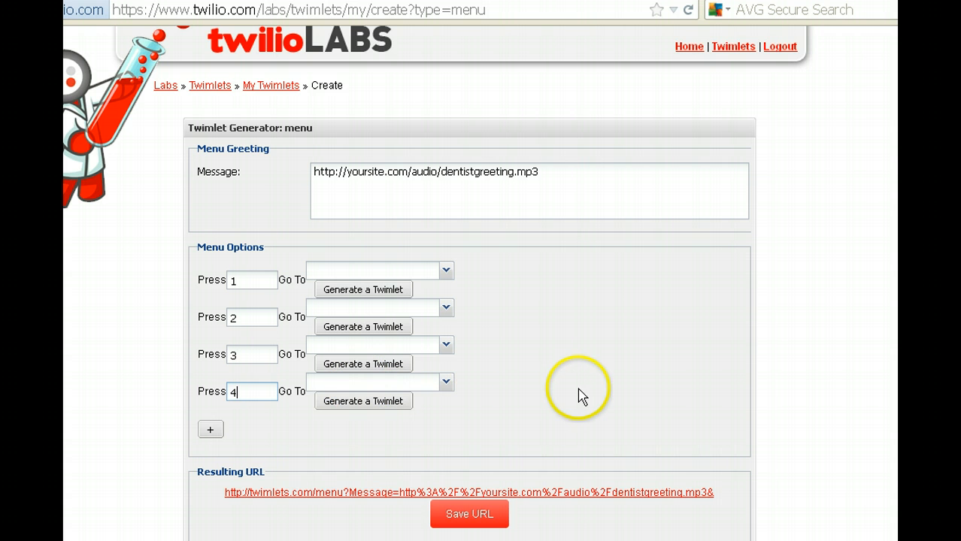
pyautogui.click(360, 402)
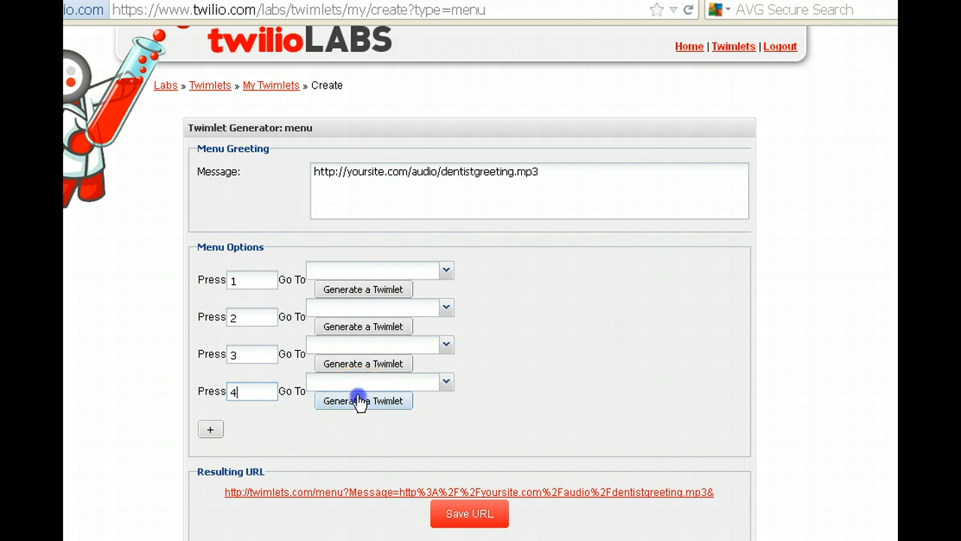
pyautogui.click(525, 268)
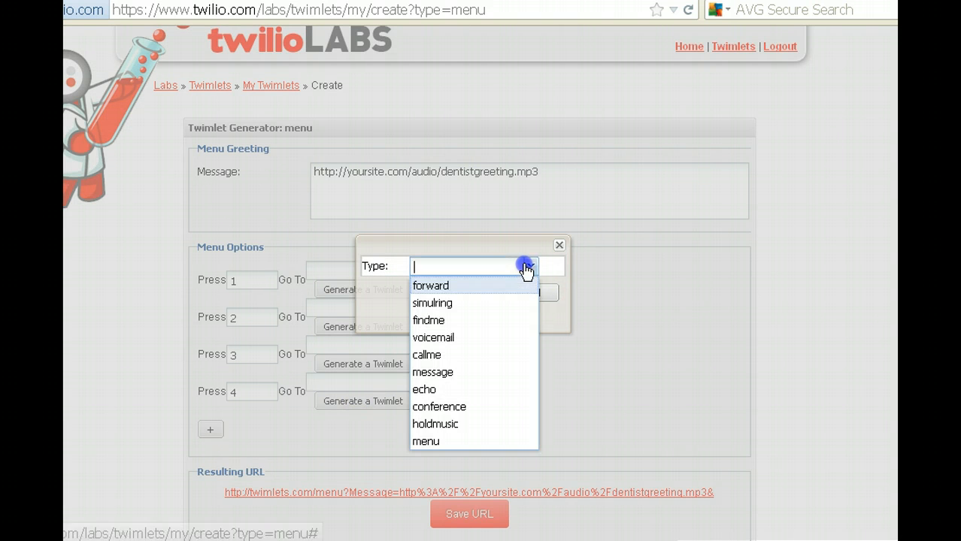
pyautogui.click(547, 301)
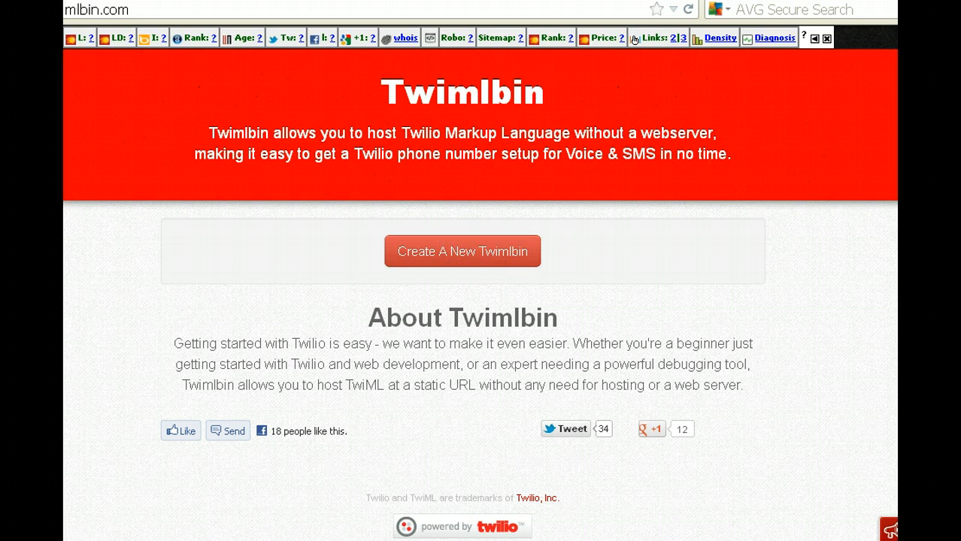
# - Switch to the existing Twimlbin page and examine its TwiML code for the Play, Dial and Sms instructions
pyautogui.hotkey('ctrl', 'Tab')
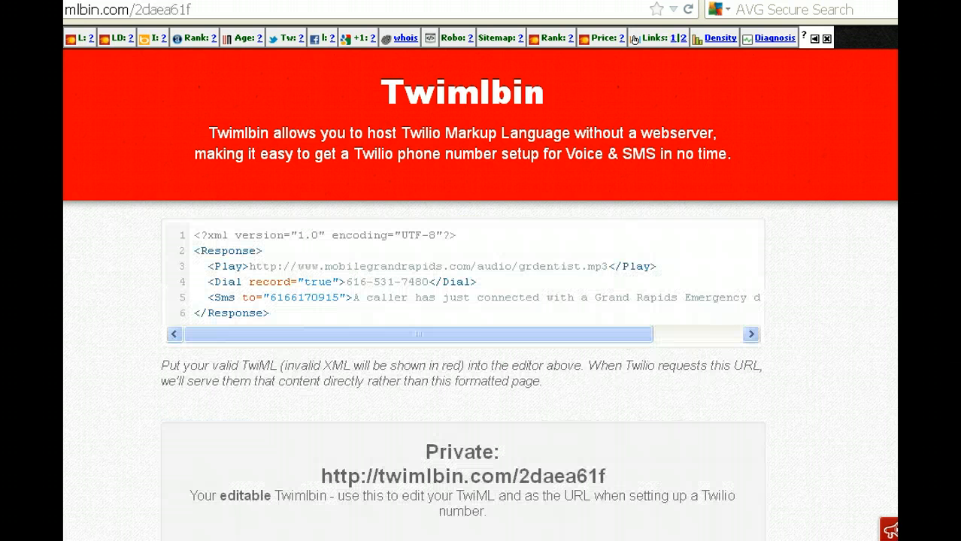
pyautogui.click(380, 334)
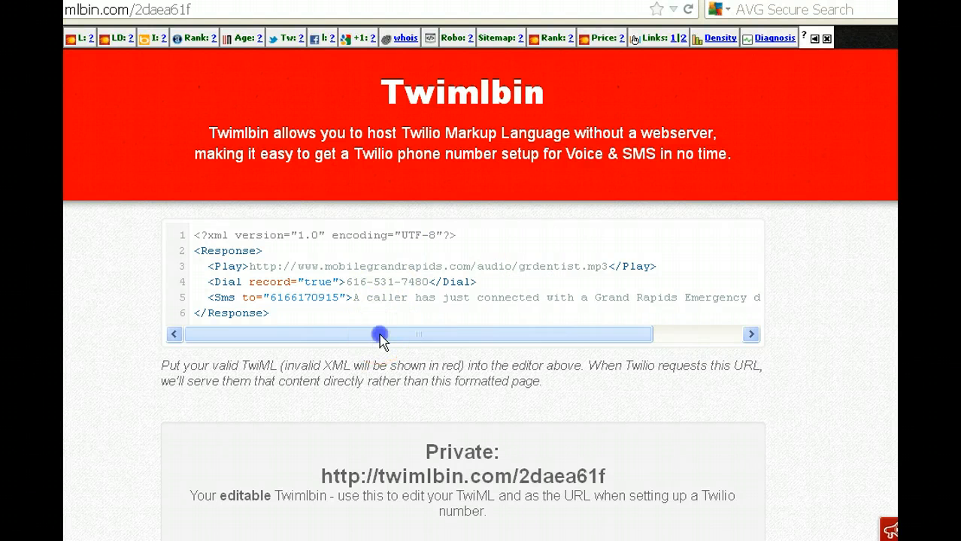
pyautogui.moveTo(380, 334); pyautogui.dragTo(339, 342)
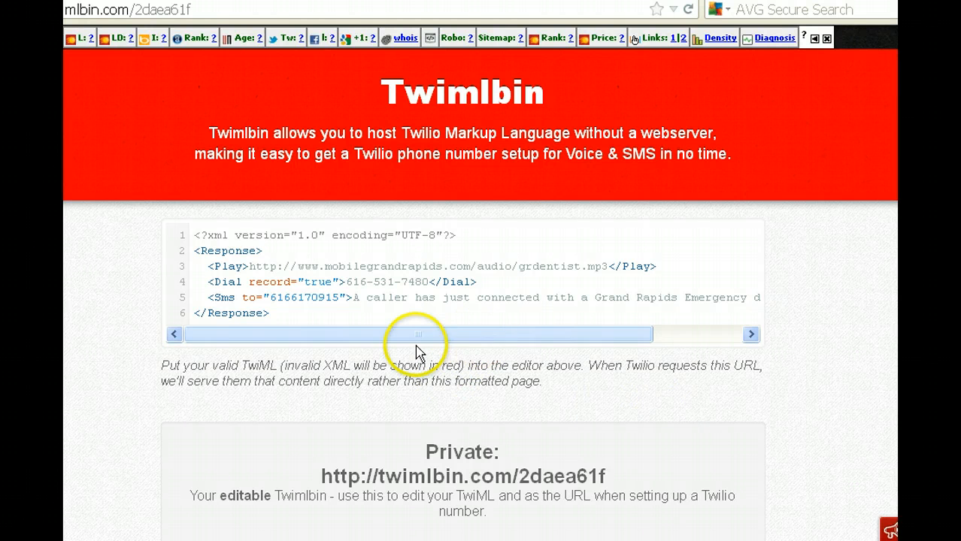
pyautogui.moveTo(474, 342); pyautogui.dragTo(308, 331)
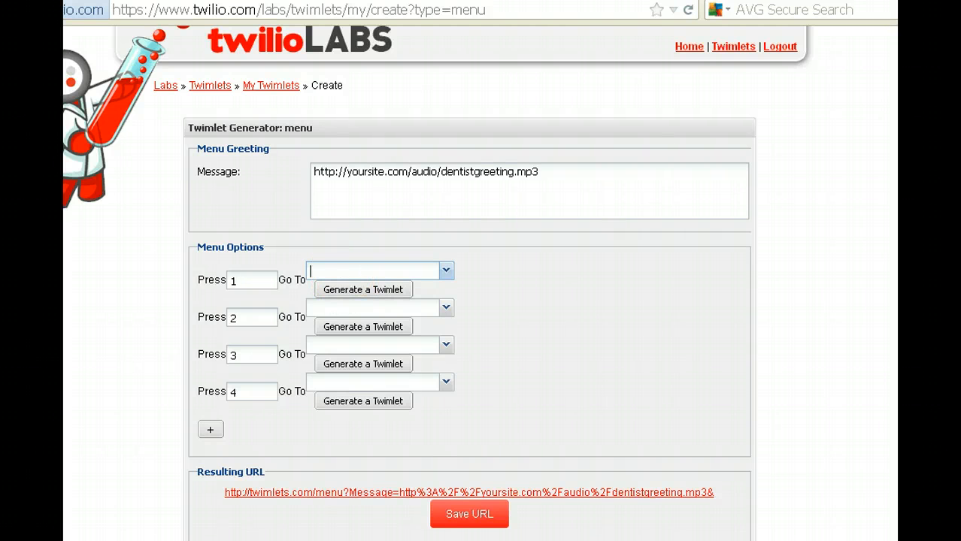
# - Copy the web address of the existing Twimlbin and return to the Twimlet menu generator
pyautogui.click(765, 1)
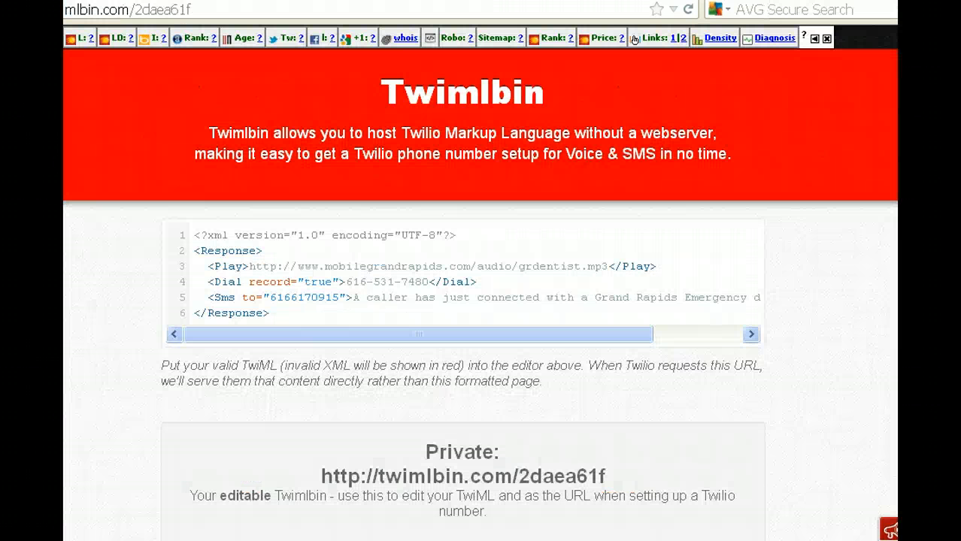
pyautogui.moveTo(203, 9); pyautogui.dragTo(80, 9)
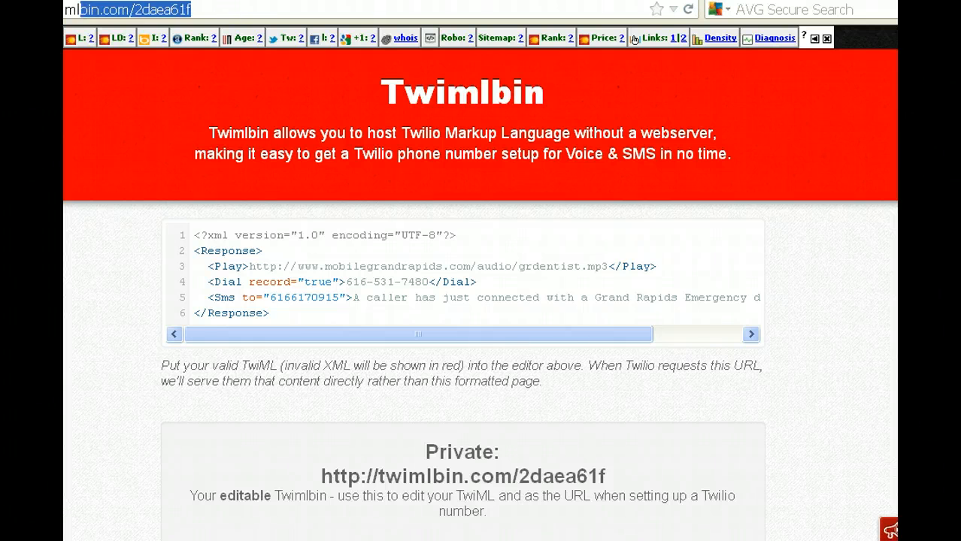
pyautogui.rightClick(152, 9)
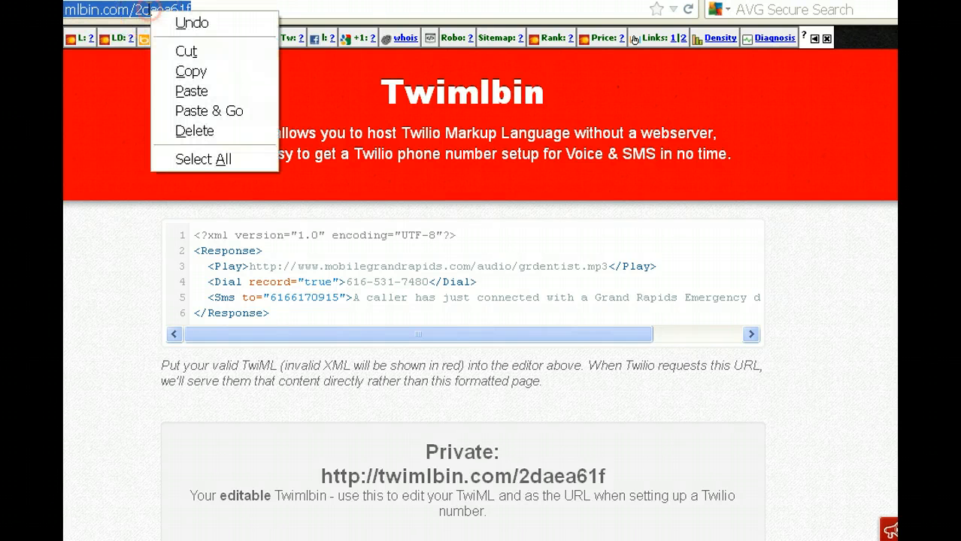
pyautogui.click(199, 71)
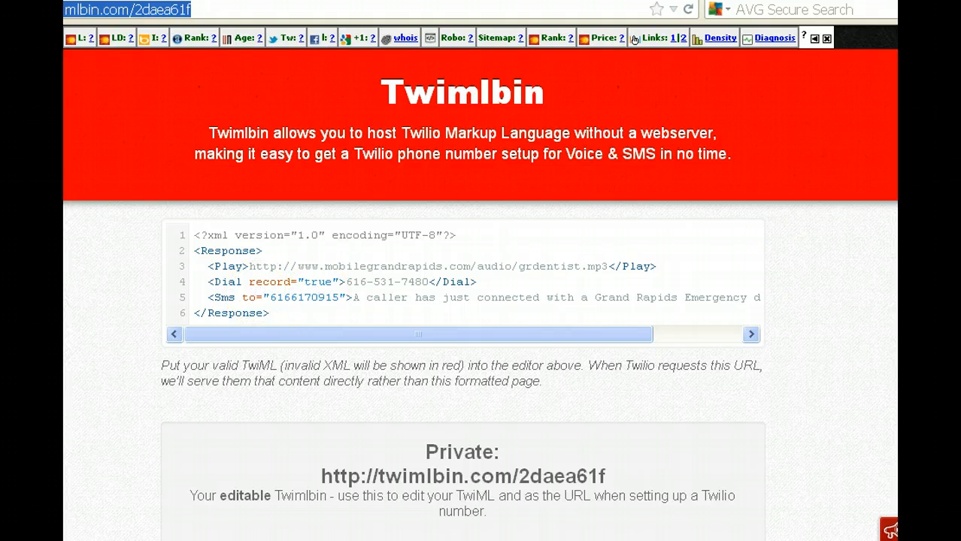
pyautogui.hotkey('ctrl', 'Tab')
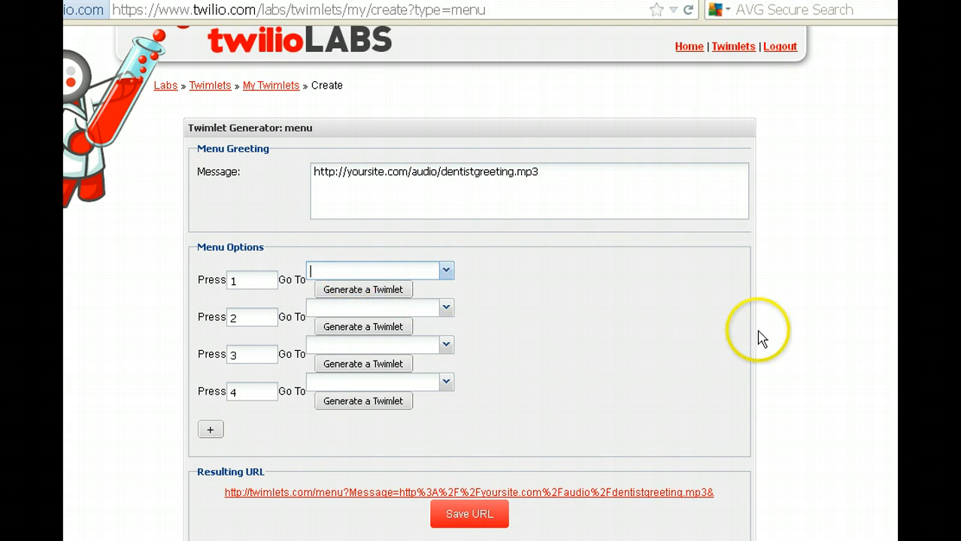
pyautogui.click(322, 271)
pyautogui.rightClick(322, 272)
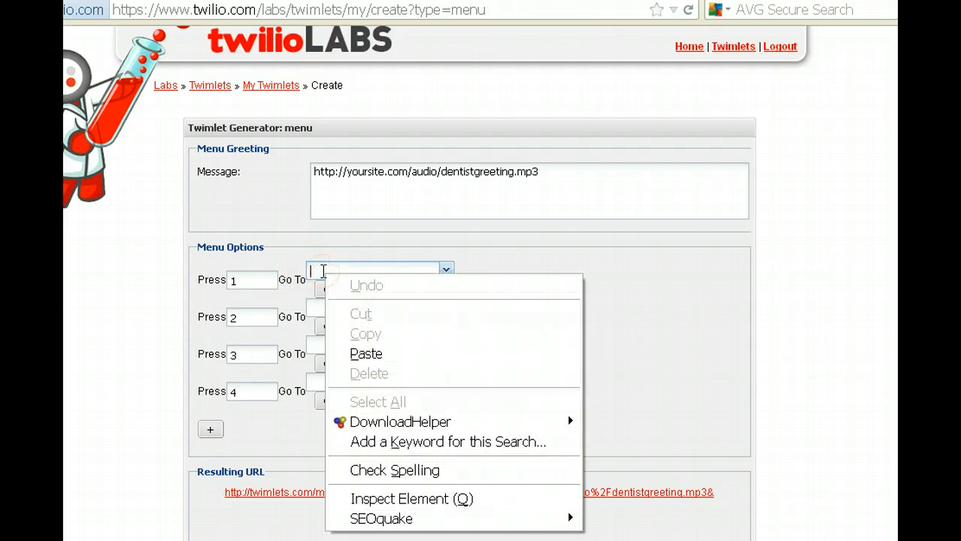
pyautogui.click(322, 272)
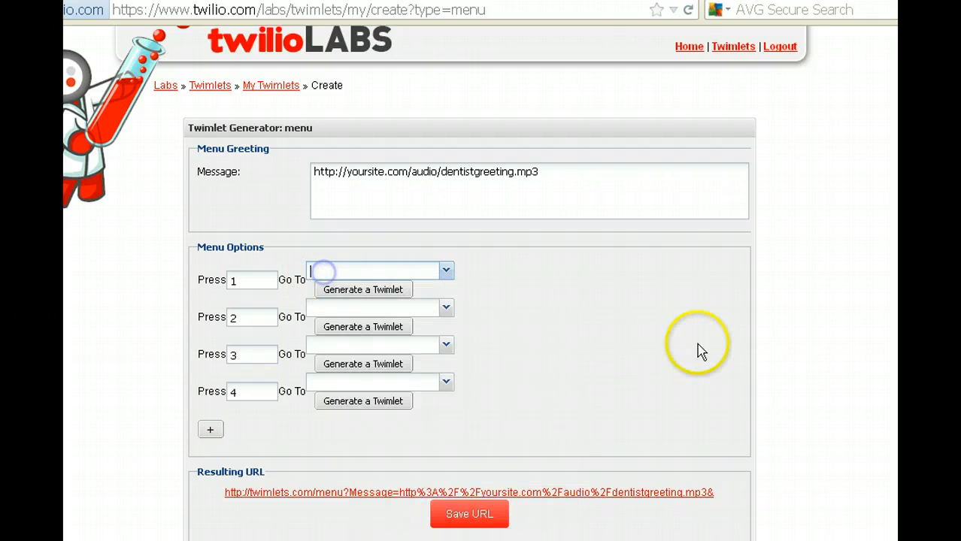
pyautogui.hotkey('ctrl', 'v')
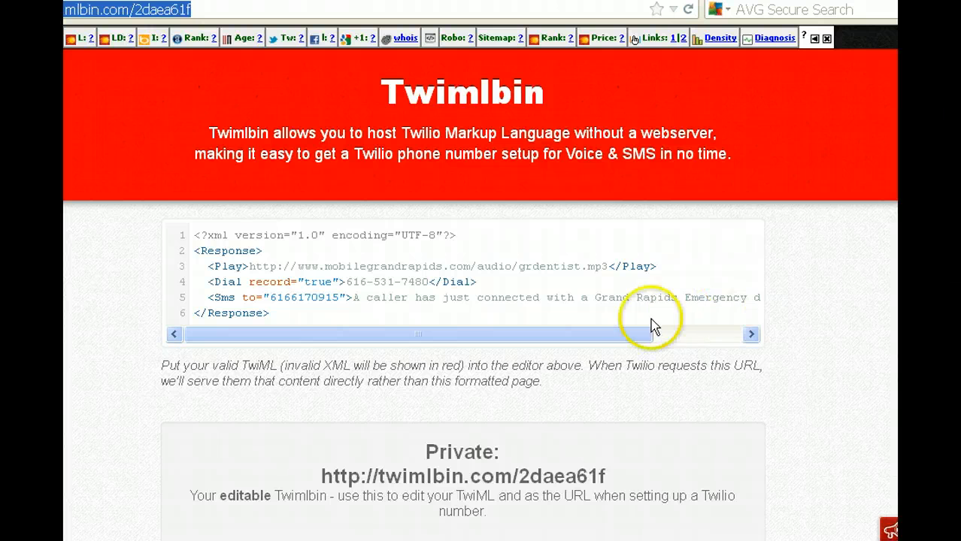
# - Switch to the Twimlbin page and examine its Play, Dial and Sms instructions, the full SMS message and the page address
pyautogui.click(615, 338)
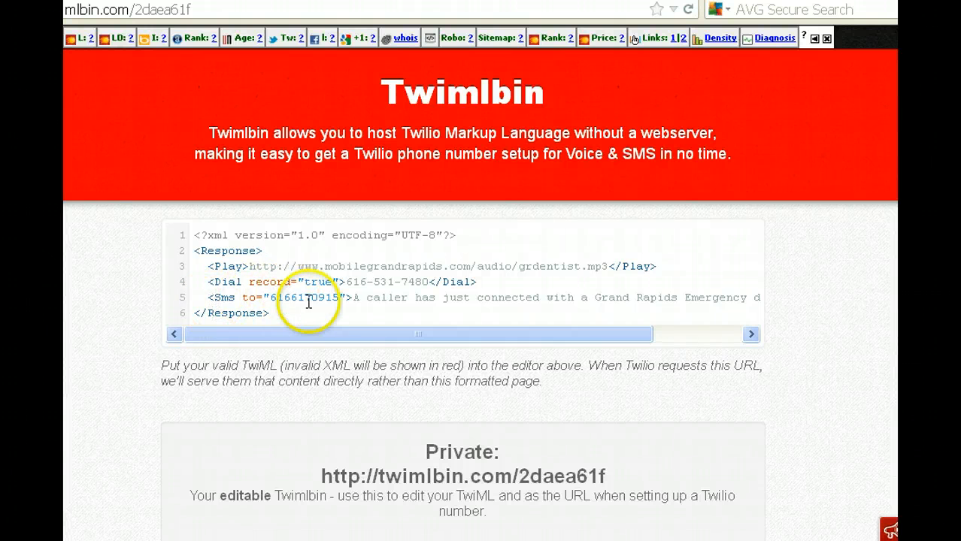
pyautogui.moveTo(343, 338); pyautogui.dragTo(476, 339)
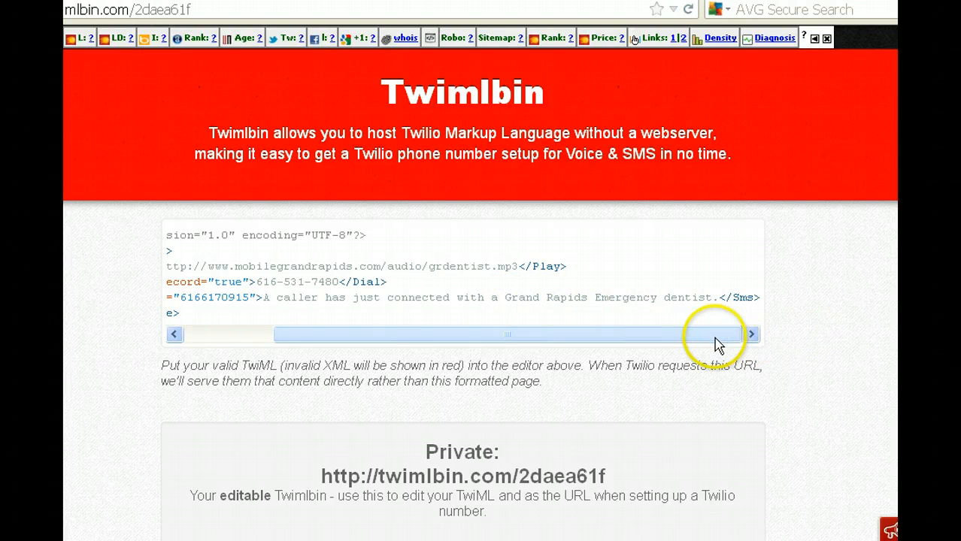
pyautogui.moveTo(716, 340); pyautogui.dragTo(541, 344)
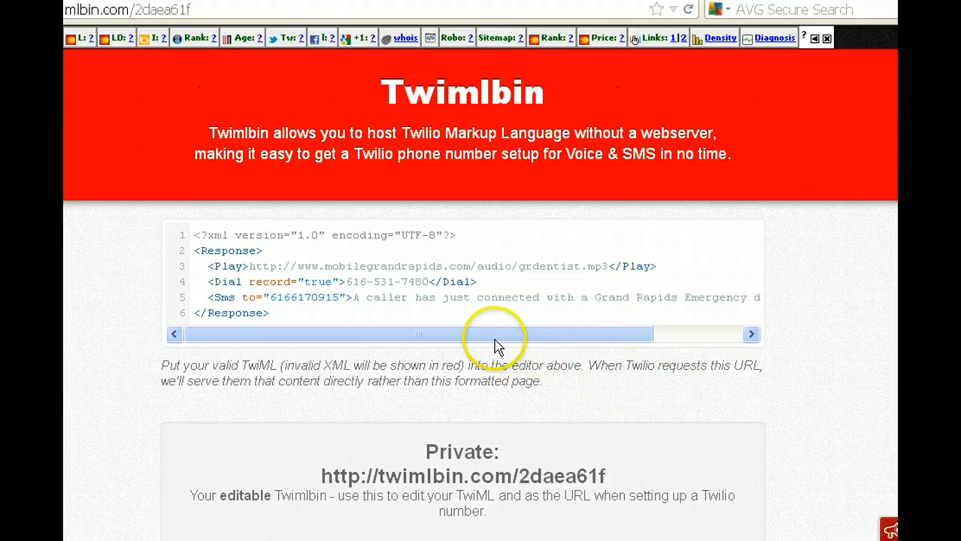
pyautogui.moveTo(481, 335); pyautogui.dragTo(636, 339)
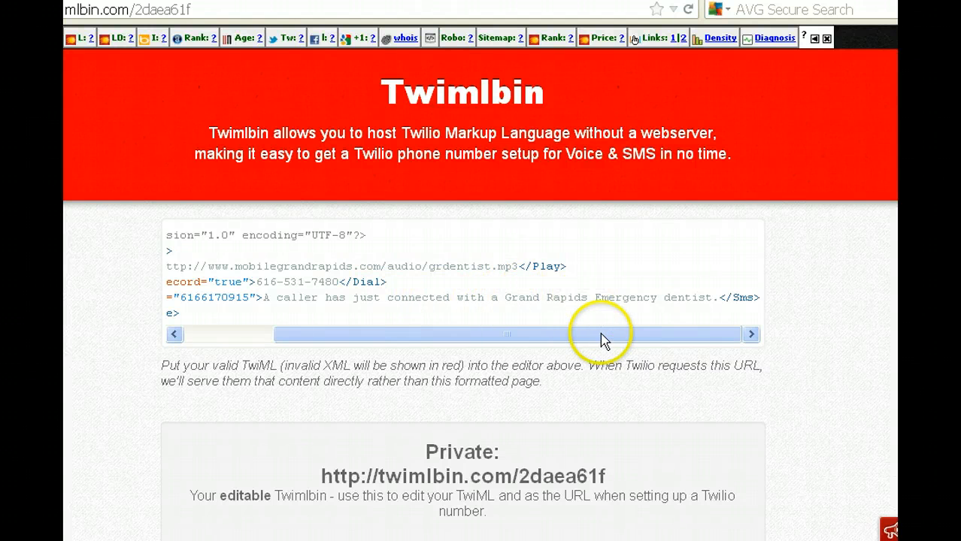
pyautogui.moveTo(607, 339); pyautogui.dragTo(450, 339)
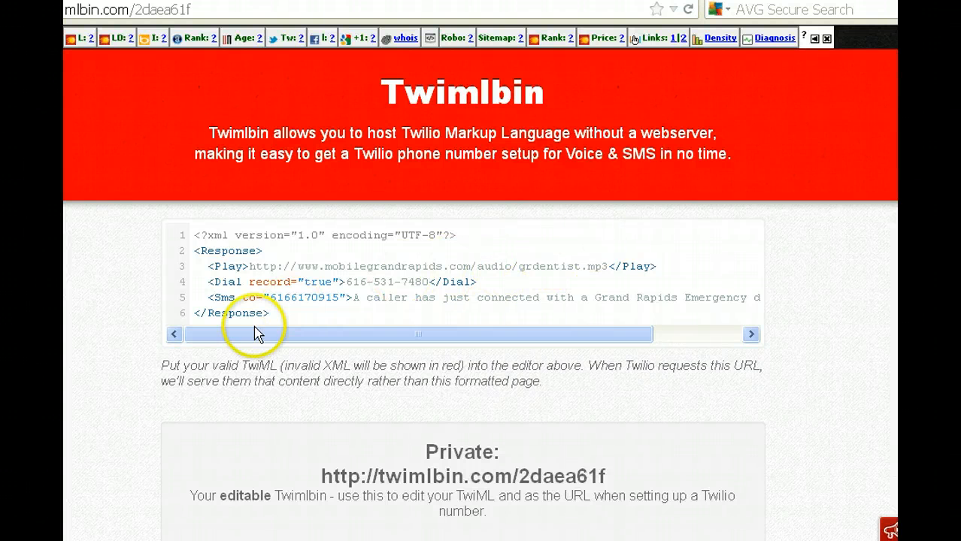
pyautogui.moveTo(363, 336); pyautogui.dragTo(365, 336)
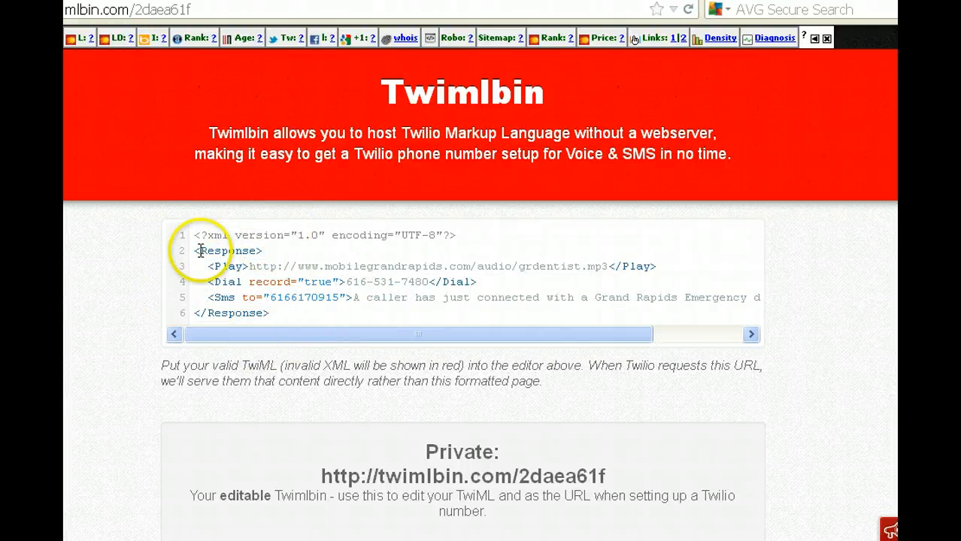
pyautogui.moveTo(423, 343); pyautogui.dragTo(360, 343)
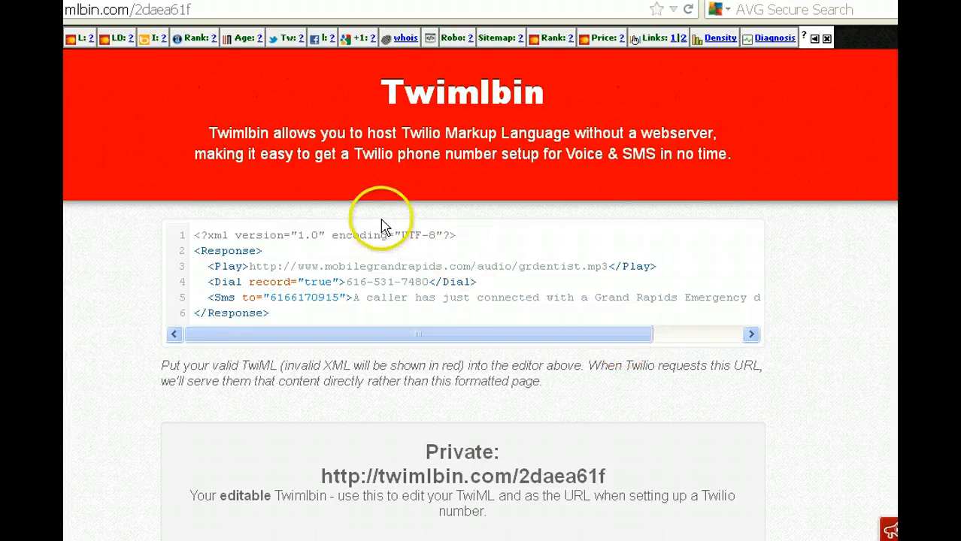
pyautogui.moveTo(192, 10); pyautogui.dragTo(64, 11)
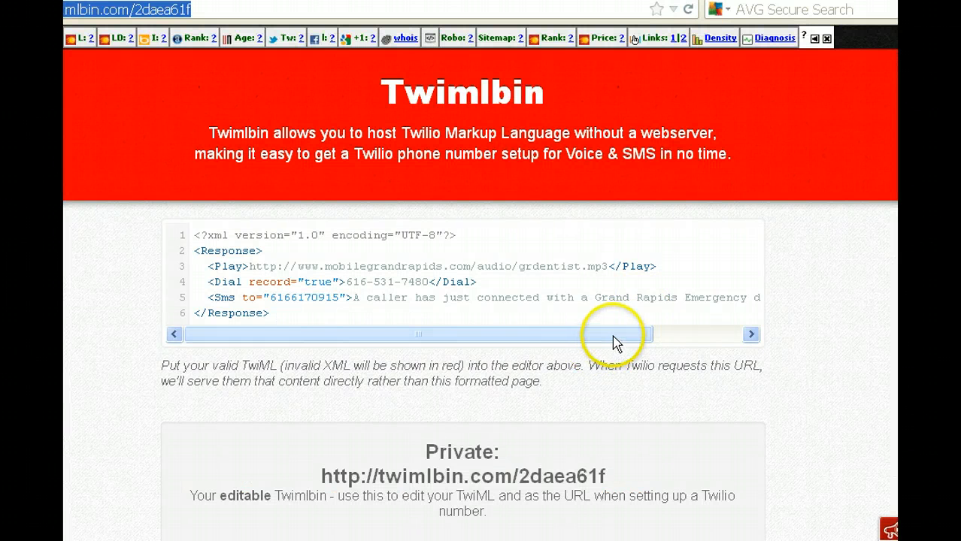
# - Rename the audio file in the Twimlbin's Play instruction to hollanddentist.mp3
pyautogui.moveTo(616, 339); pyautogui.dragTo(511, 343)
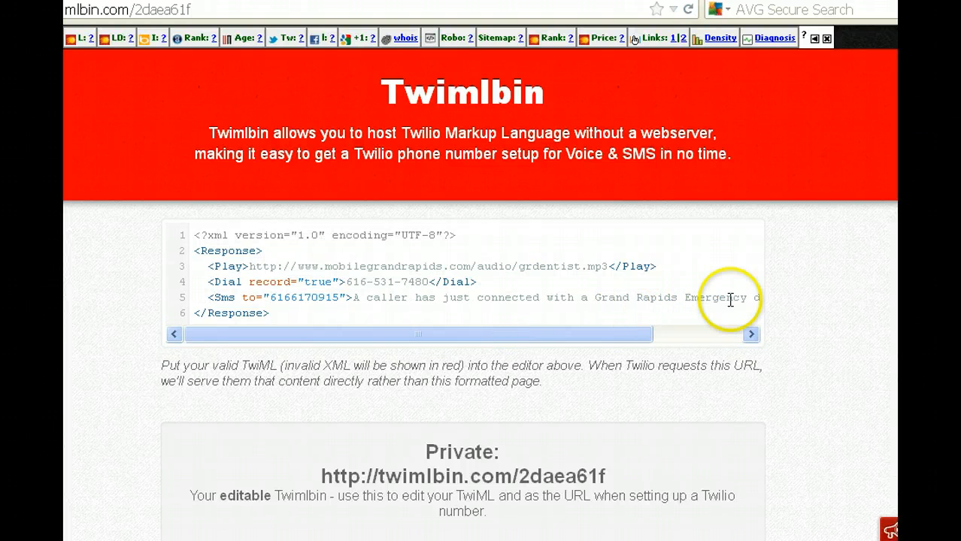
pyautogui.moveTo(521, 267); pyautogui.dragTo(530, 267)
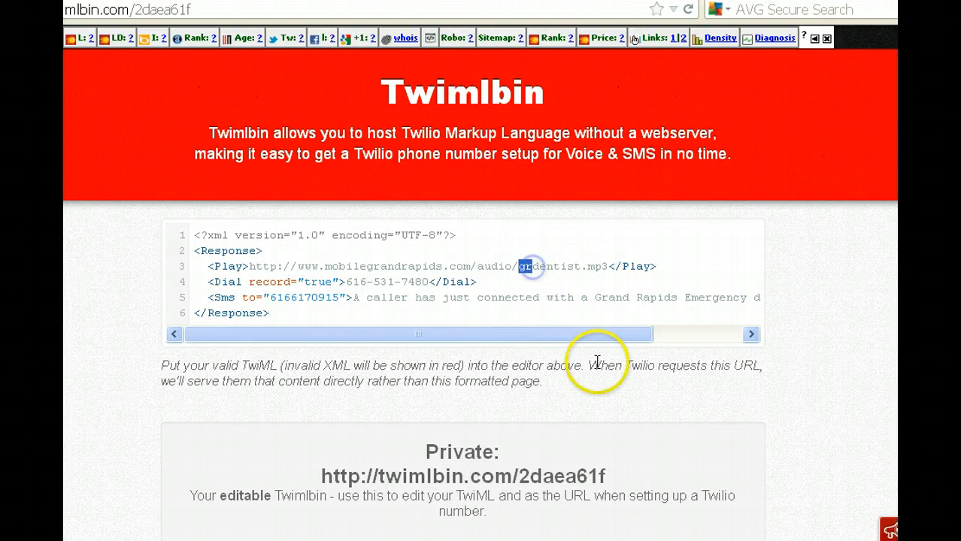
pyautogui.write('holland')
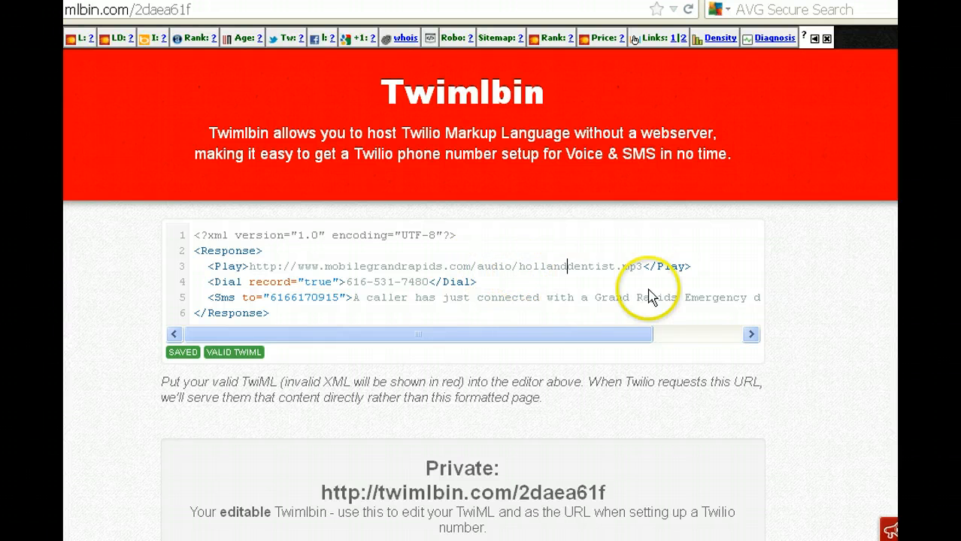
# - Replace the city in the Twimlbin's Sms message with "Holland michigan"
pyautogui.click(346, 280)
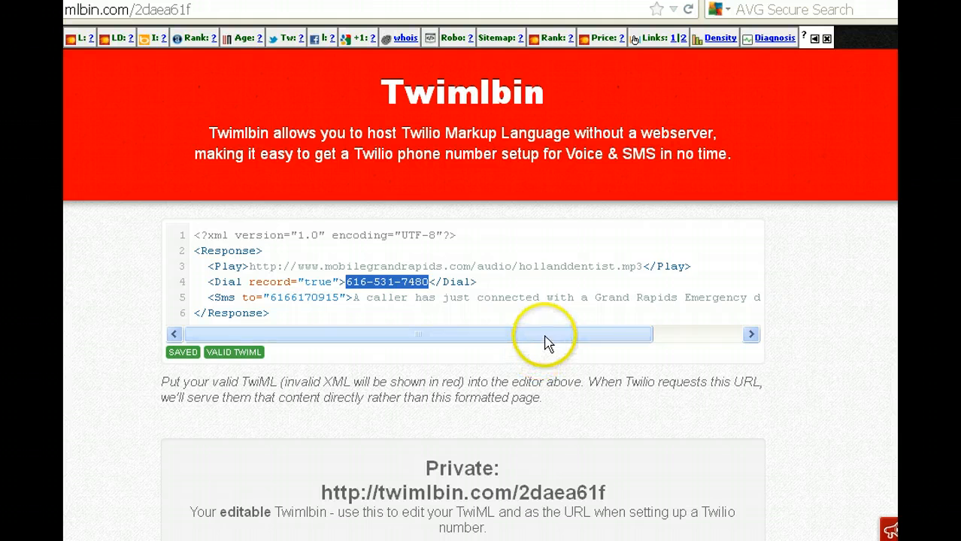
pyautogui.moveTo(551, 336); pyautogui.dragTo(665, 334)
pyautogui.moveTo(502, 298); pyautogui.dragTo(588, 297)
pyautogui.write('Holl')
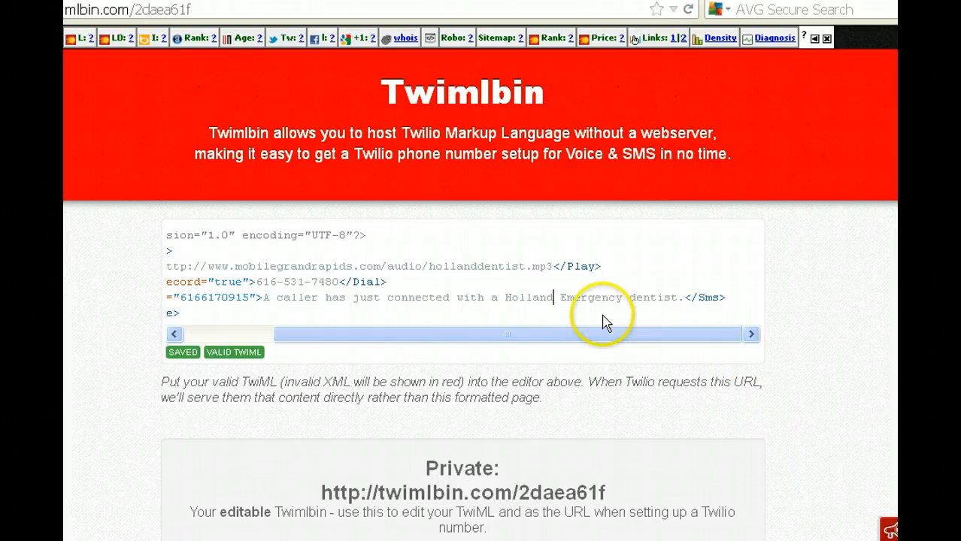
pyautogui.write('and')
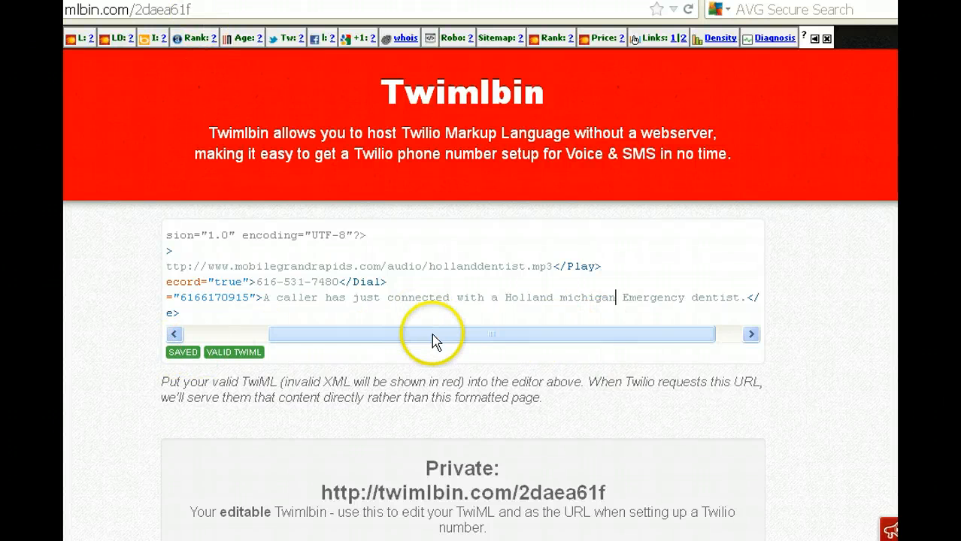
pyautogui.moveTo(435, 336); pyautogui.dragTo(306, 331)
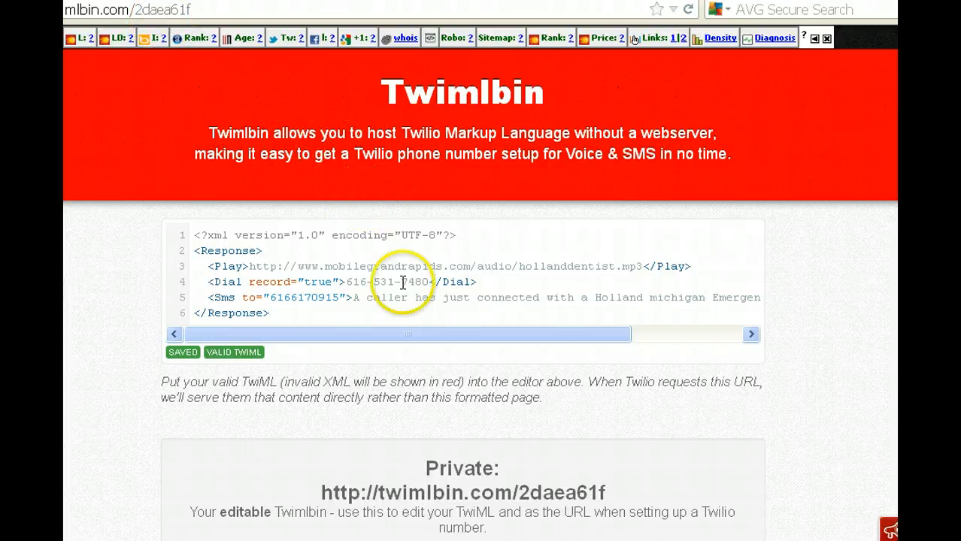
# - Copy the web address of the edited Twimlbin and return to the Twimlet menu generator
pyautogui.click(253, 14)
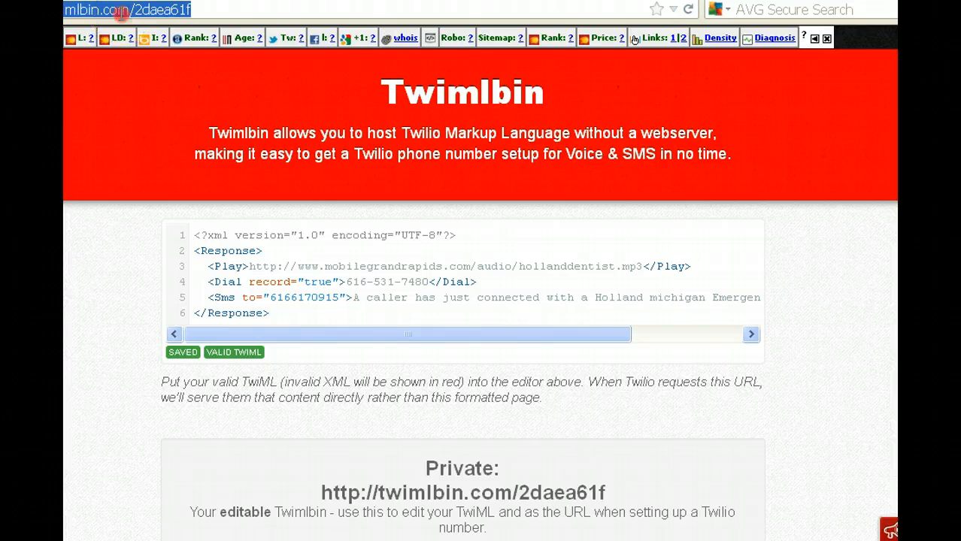
pyautogui.rightClick(121, 13)
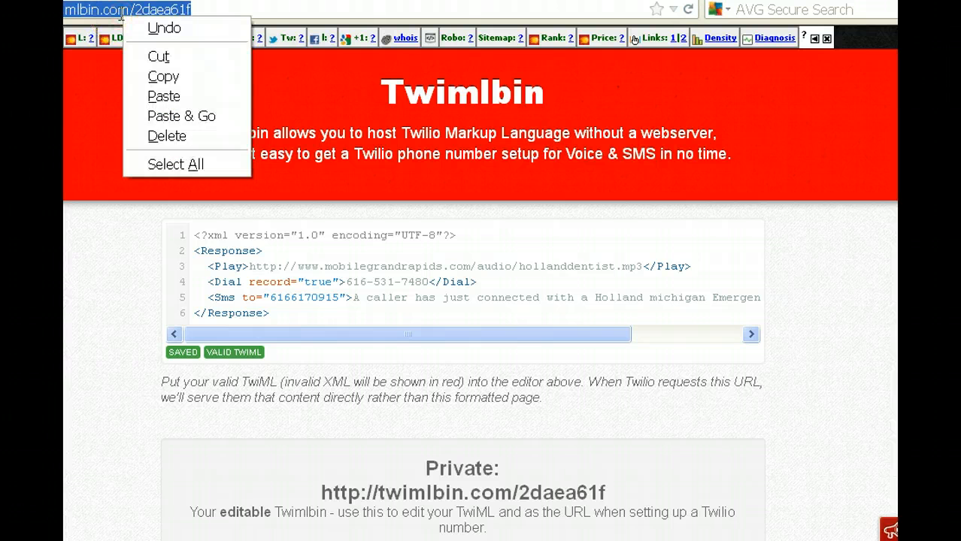
pyautogui.click(174, 78)
pyautogui.click(714, 2)
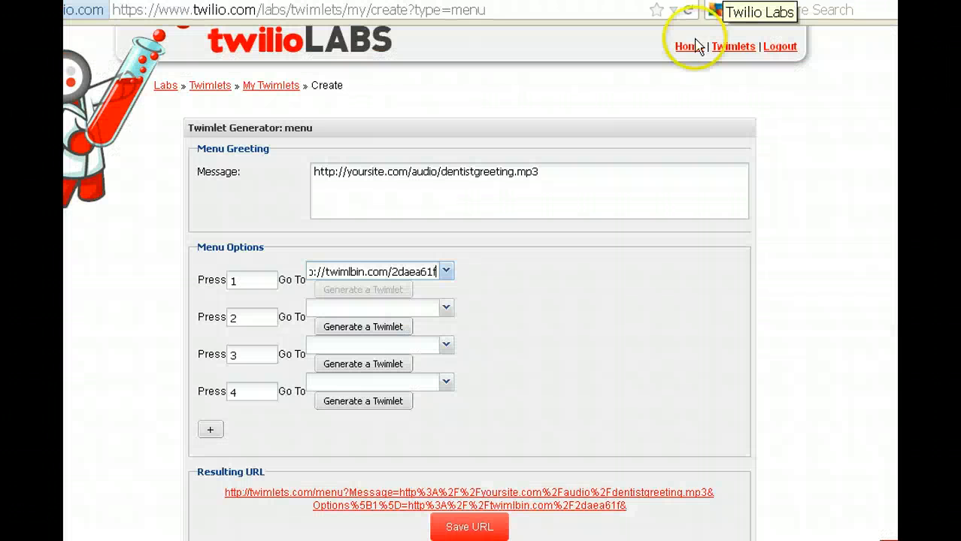
pyautogui.click(329, 309)
pyautogui.hotkey('ctrl', 'v')
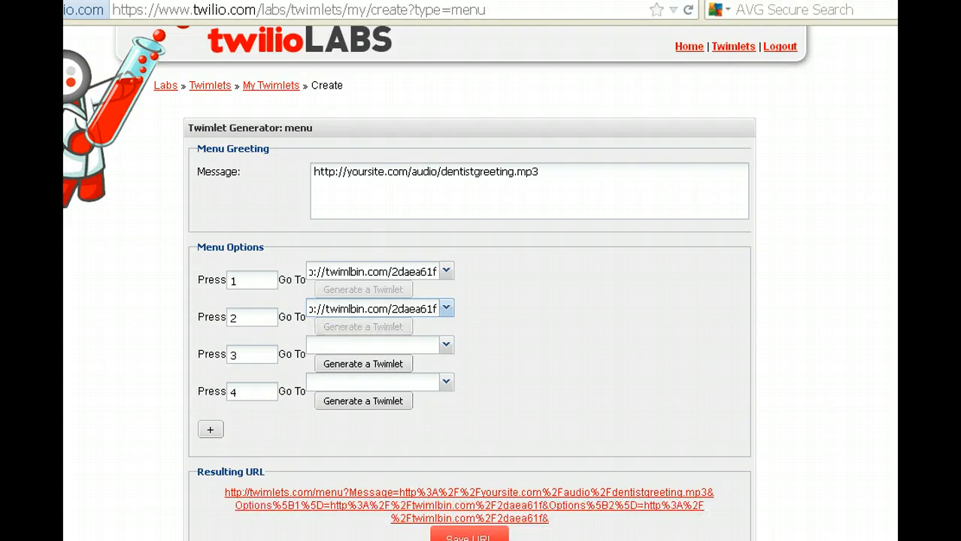
pyautogui.click(339, 345)
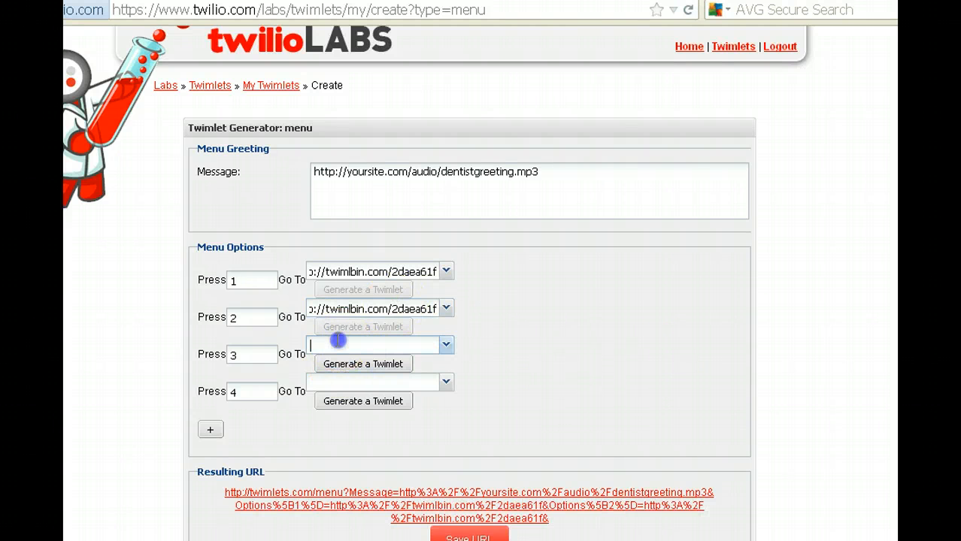
pyautogui.write('http://twimlbin.com/2daea61f')
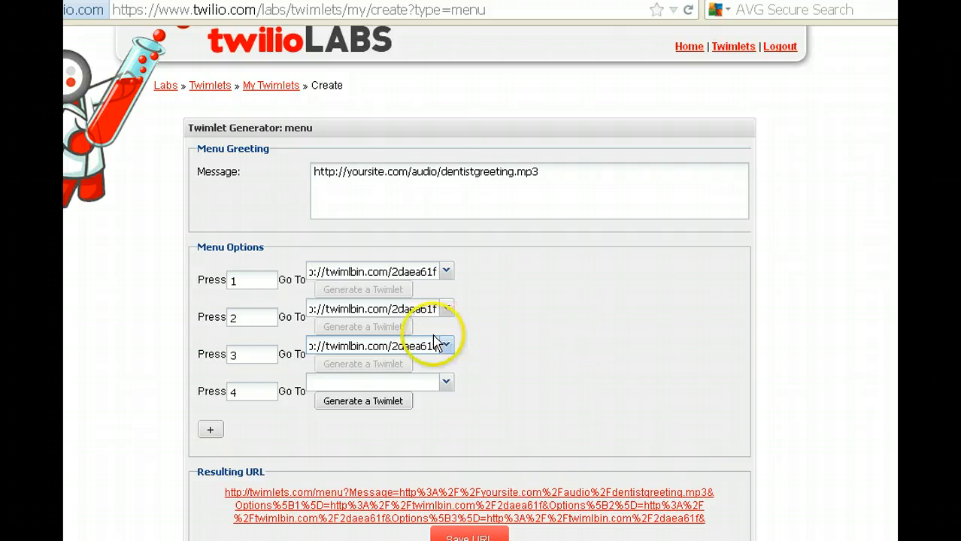
pyautogui.click(338, 383)
pyautogui.write('http://twimlbin.com/2daea61f')
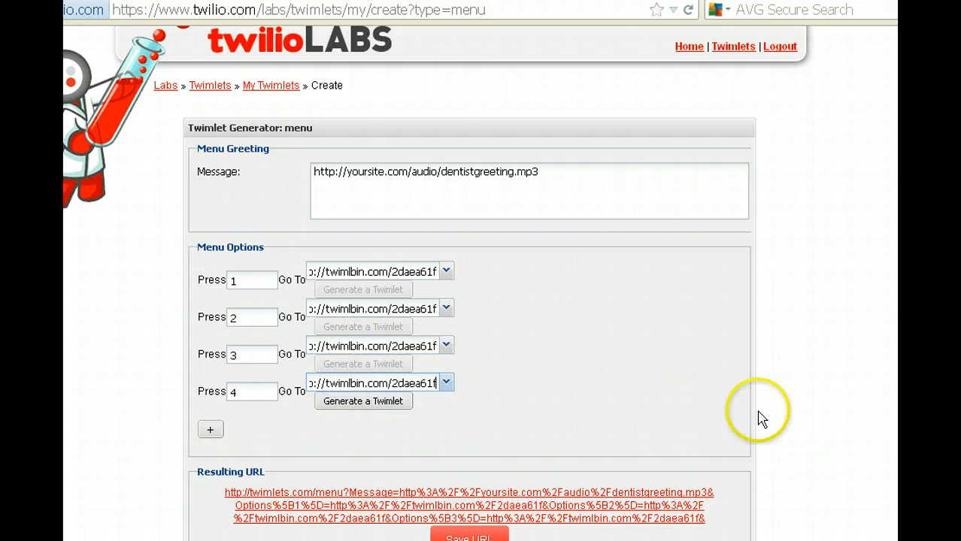
# - Review the menu's resulting URL and the edited TwiML on the Twimlbin page, ending back at the menu generator
pyautogui.scroll(-3, 797, 406)
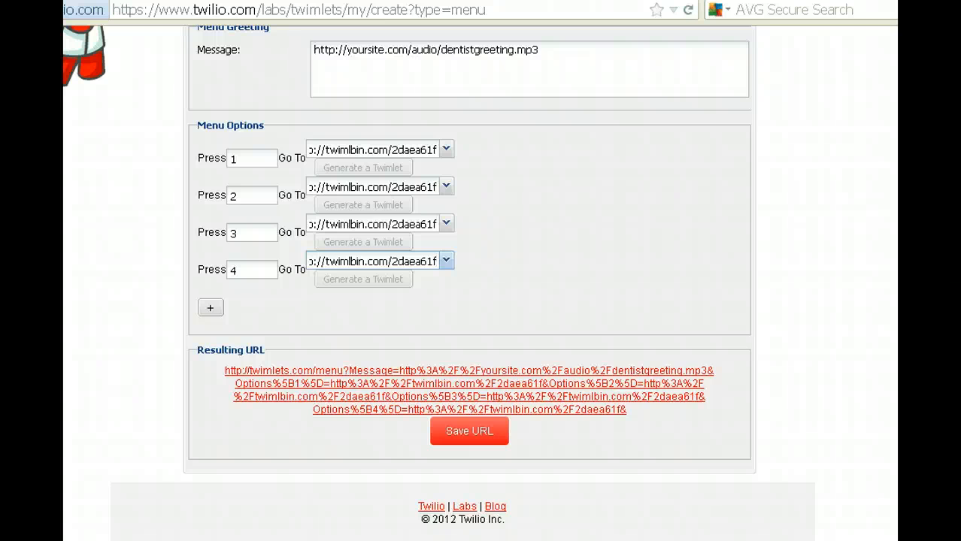
pyautogui.scroll(3, 531, 245)
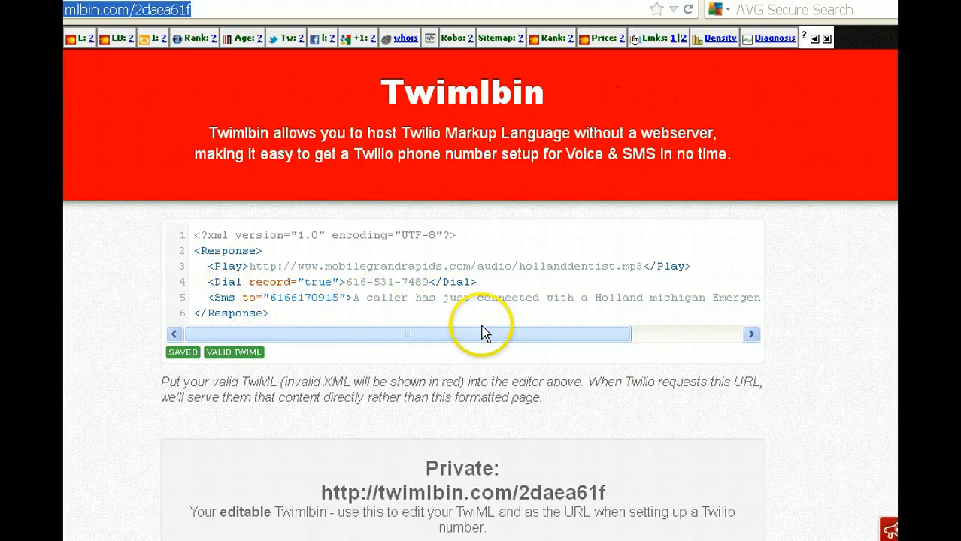
pyautogui.moveTo(530, 338); pyautogui.dragTo(404, 340)
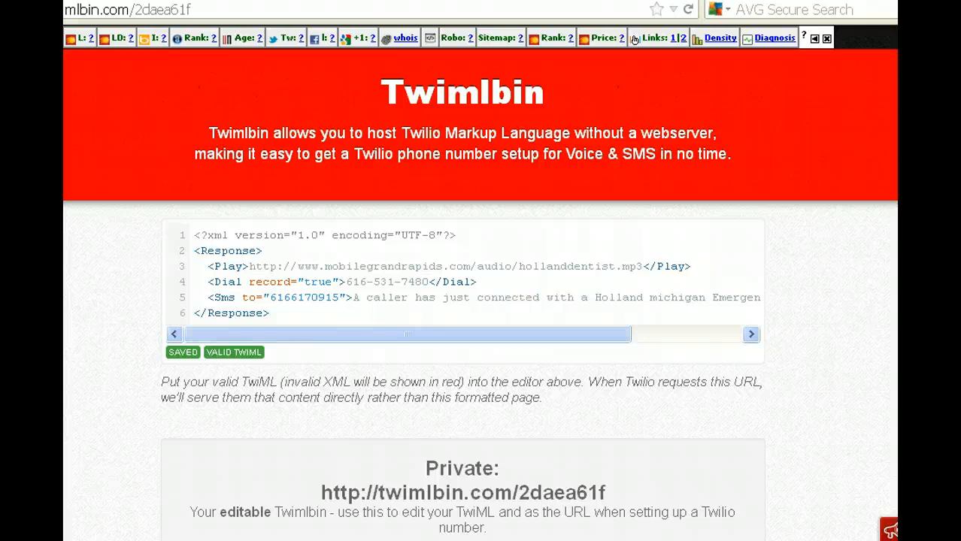
pyautogui.hotkey('ctrl', 'Tab')
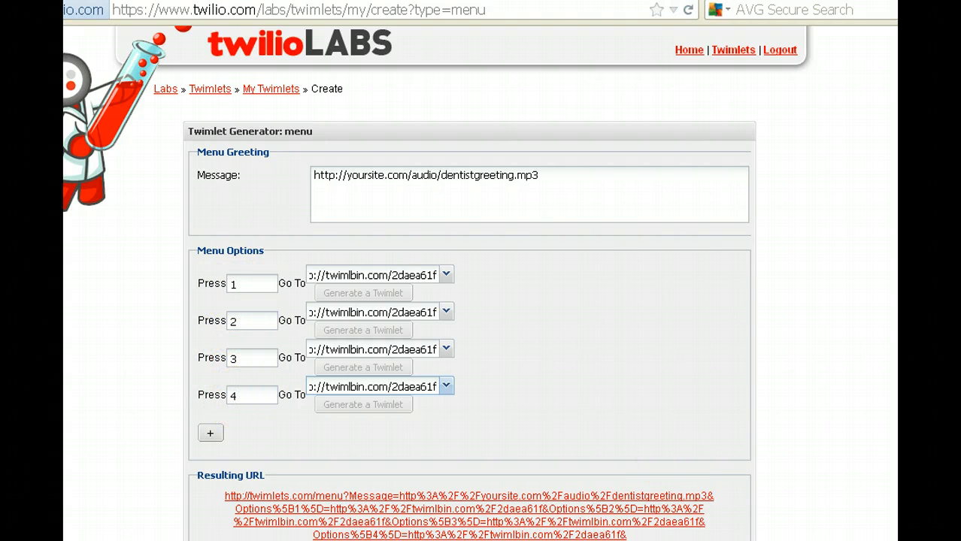
# - Save the resulting menu URL as a Twimlet named "dentists" and select its saved address
pyautogui.scroll(-3, 469, 301)
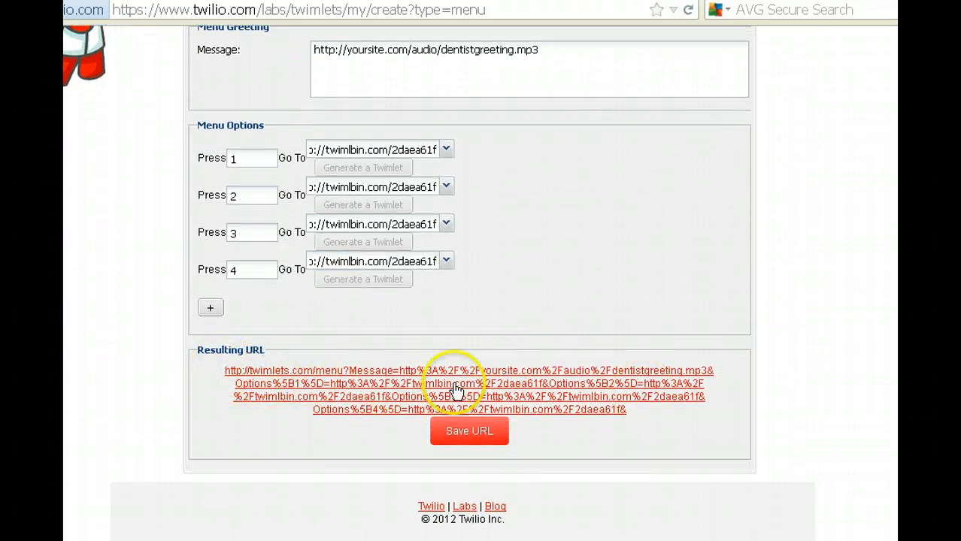
pyautogui.rightClick(514, 392)
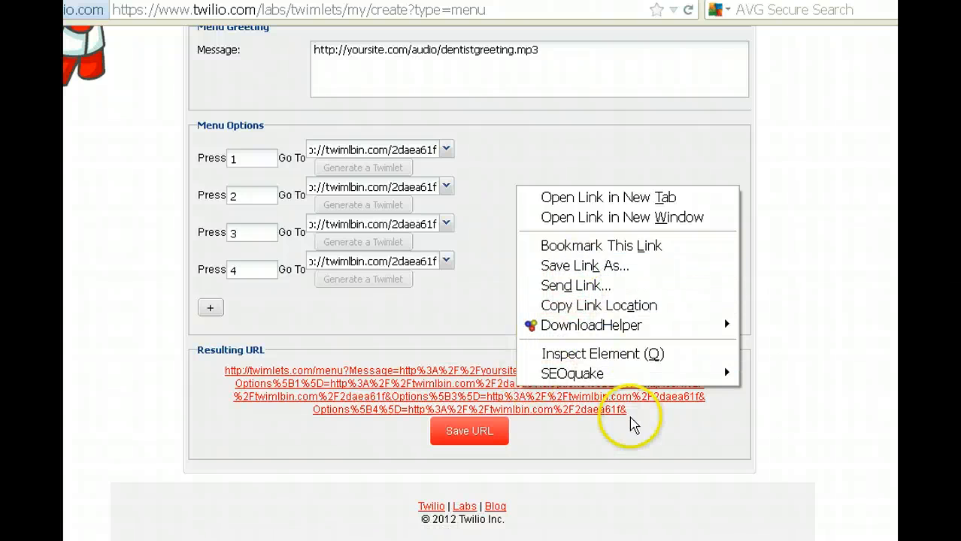
pyautogui.click(640, 444)
pyautogui.click(457, 434)
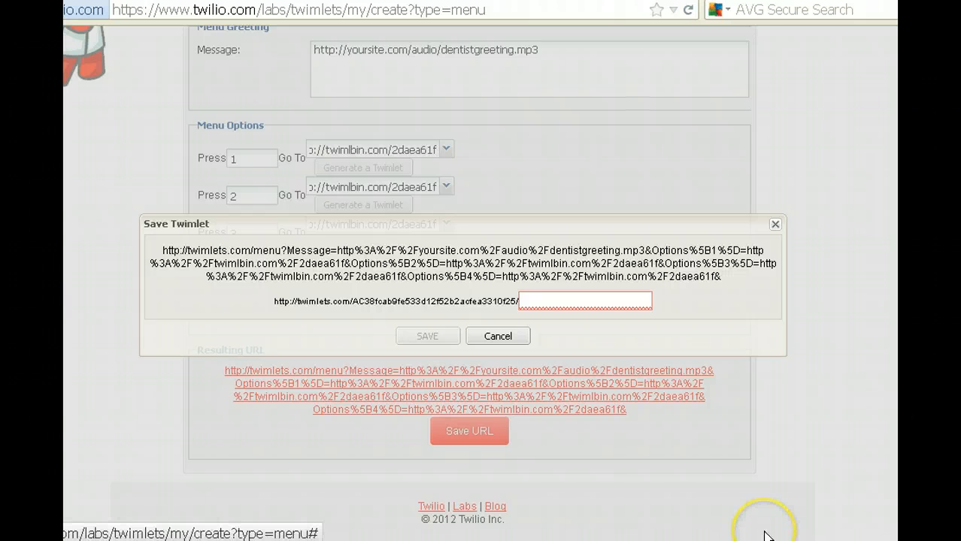
pyautogui.click(562, 298)
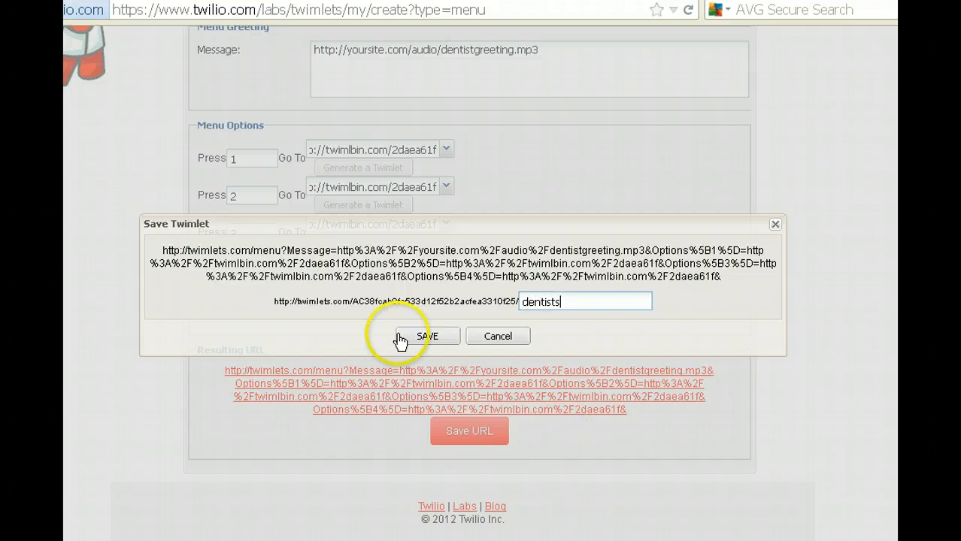
pyautogui.click(421, 338)
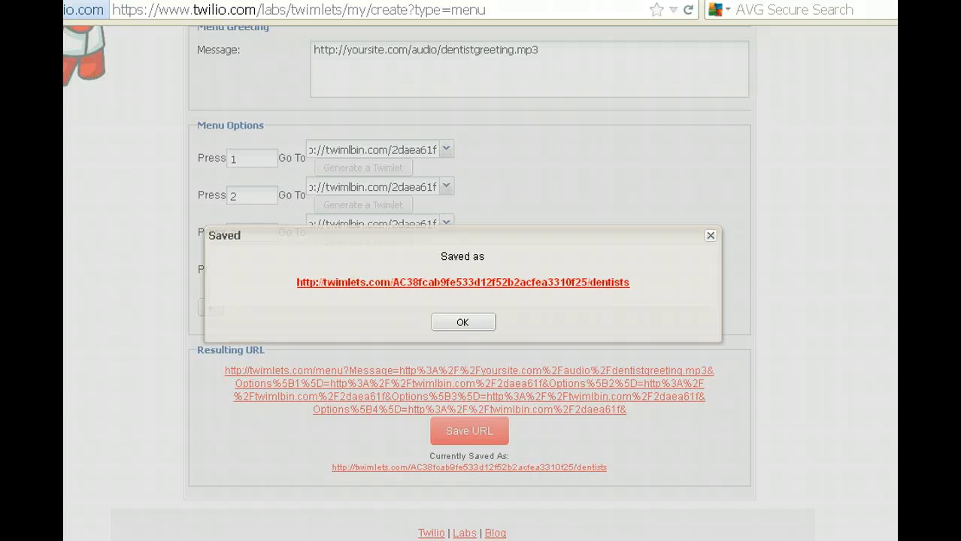
pyautogui.moveTo(648, 289); pyautogui.dragTo(534, 291)
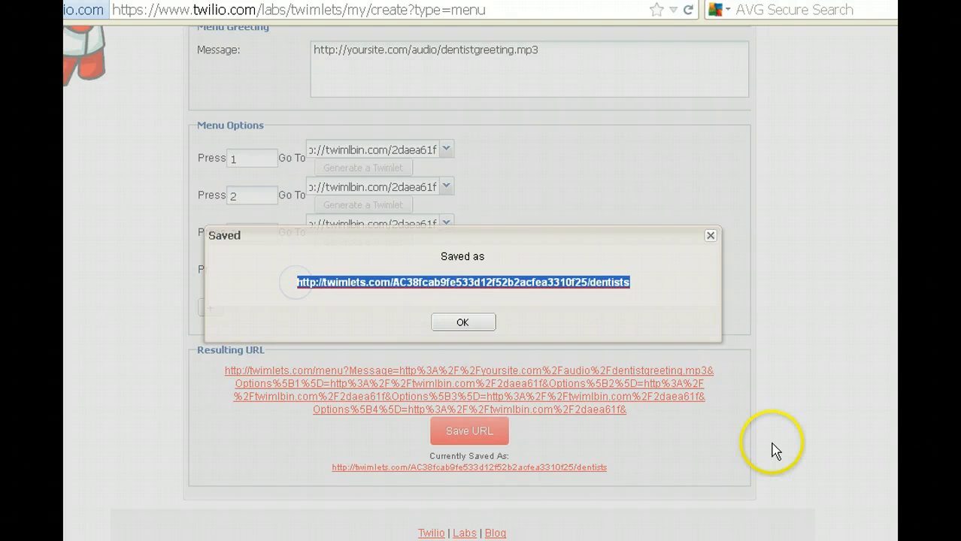
# - Copy the link address of the saved "dentists" Twimlet and dismiss the save confirmation
pyautogui.rightClick(487, 287)
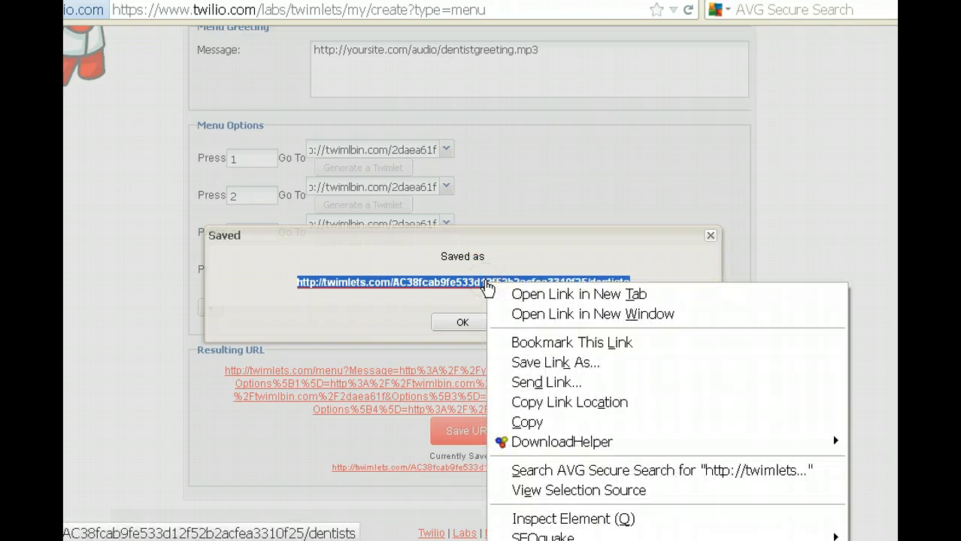
pyautogui.click(530, 403)
pyautogui.click(459, 322)
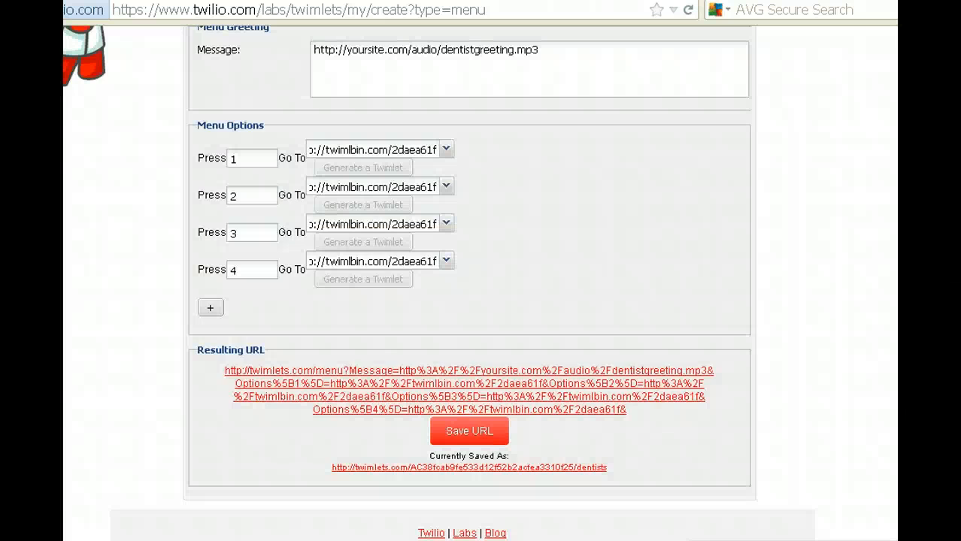
# - Open the settings of the Emergency Dentist phone number from the Twilio account's list of numbers
pyautogui.hotkey('ctrl', 'Tab')
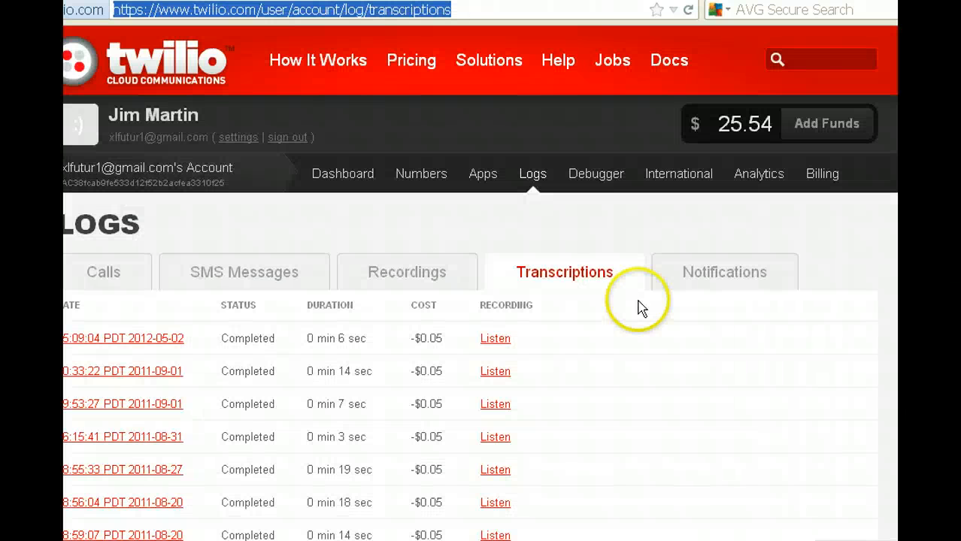
pyautogui.click(420, 178)
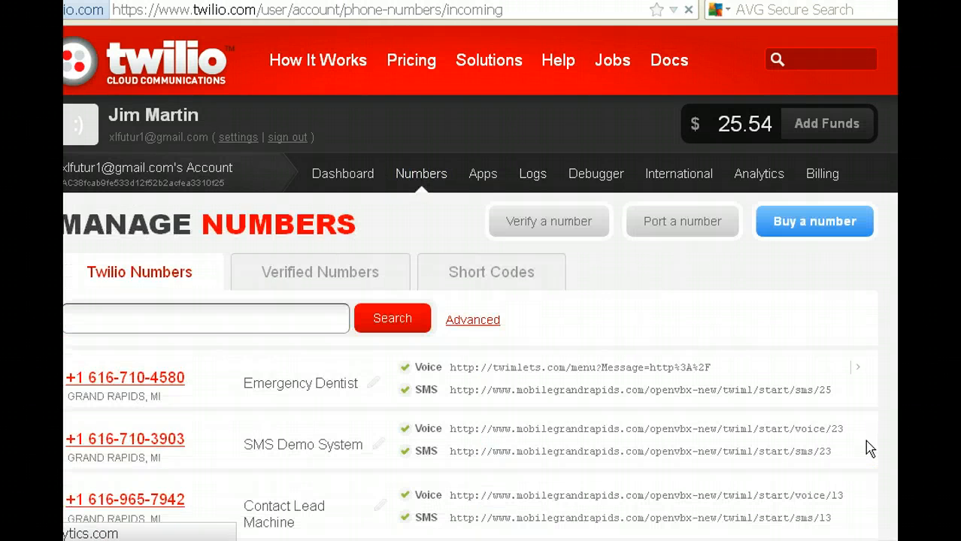
pyautogui.scroll(-5, 870, 449)
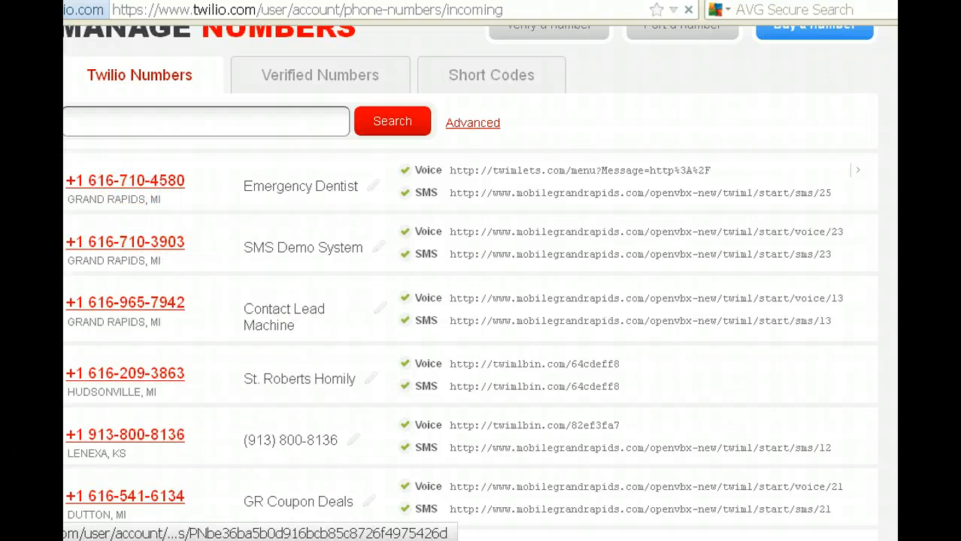
pyautogui.click(124, 180)
pyautogui.rightClick(476, 357)
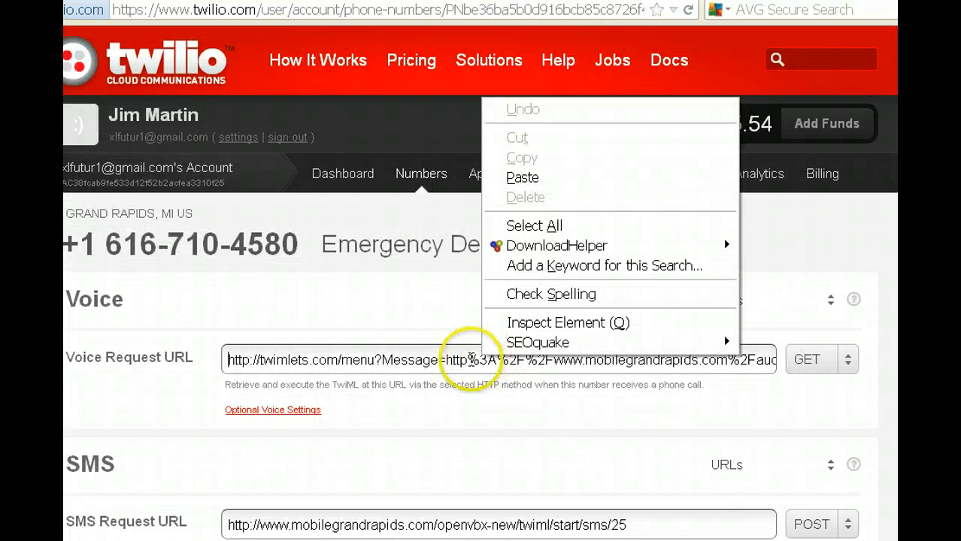
pyautogui.click(311, 355)
pyautogui.hotkey('ctrl', 'a')
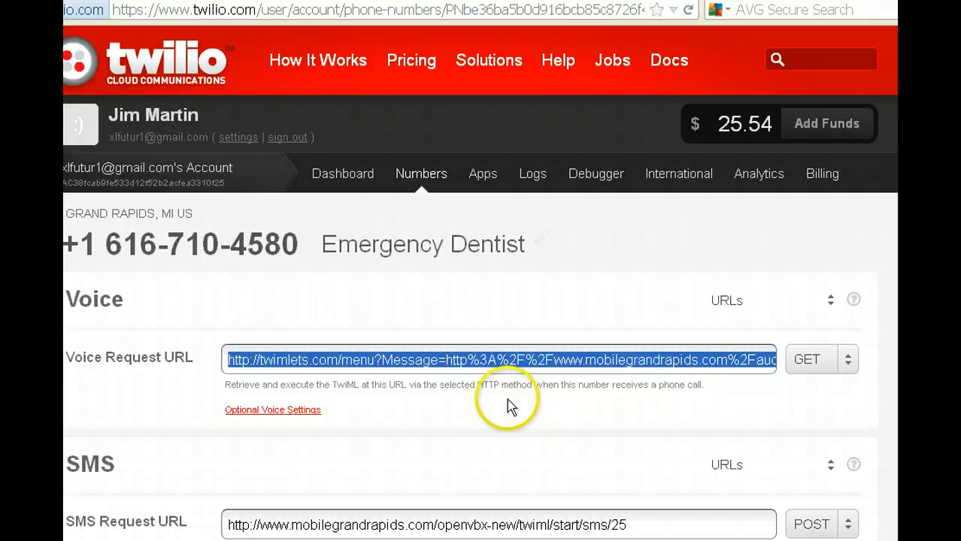
pyautogui.rightClick(462, 359)
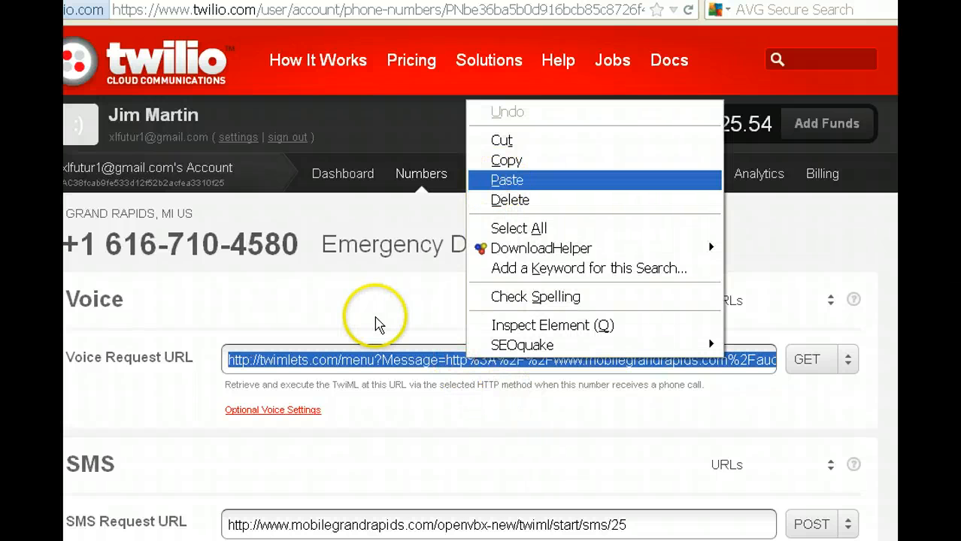
pyautogui.click(307, 297)
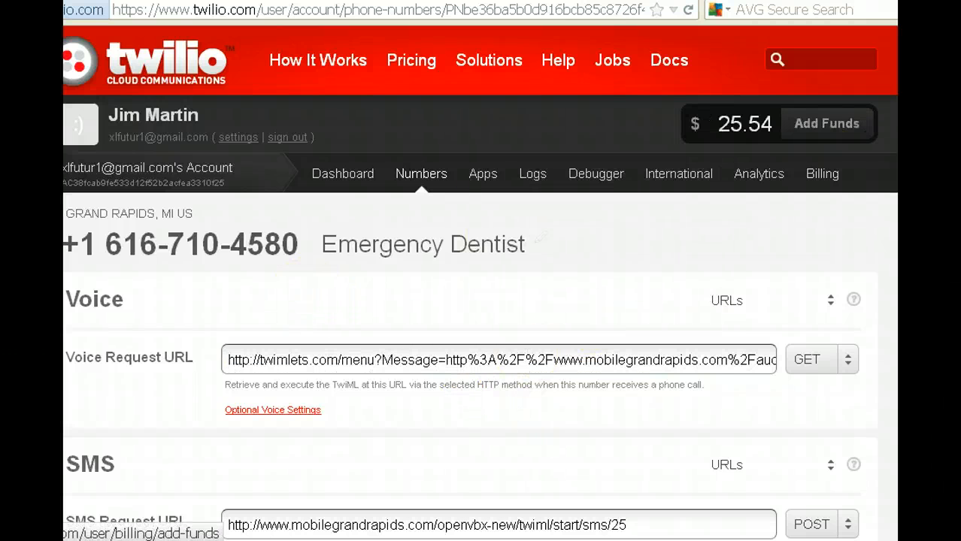
# - Return to the Twimlet menu generator and add three blank keypad options below option 4
pyautogui.hotkey('ctrl', 'Tab')
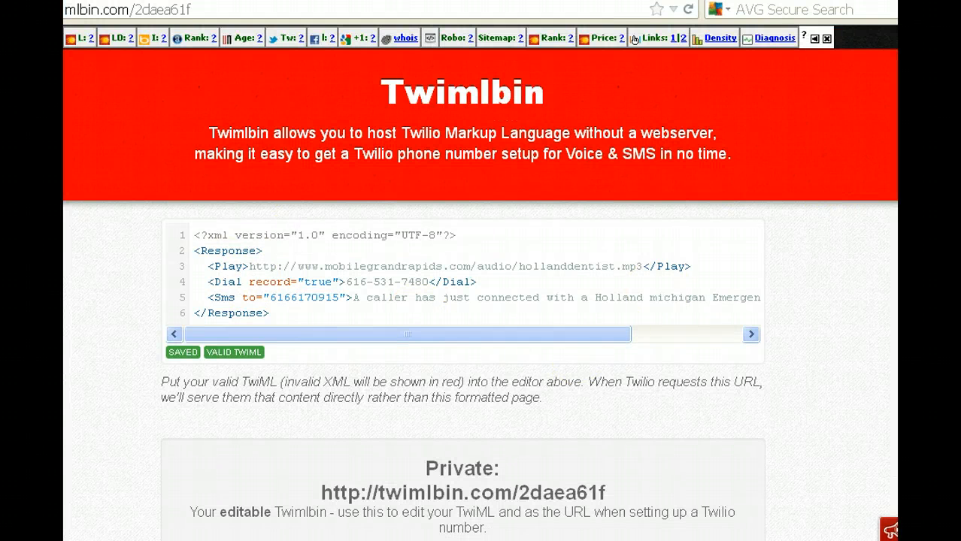
pyautogui.hotkey('ctrl', 'Tab')
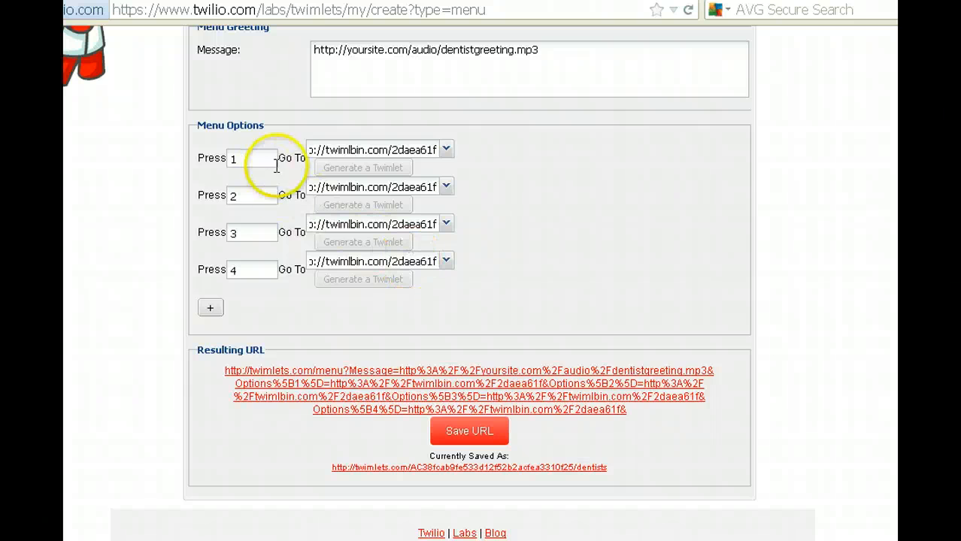
pyautogui.scroll(2, 440, 150)
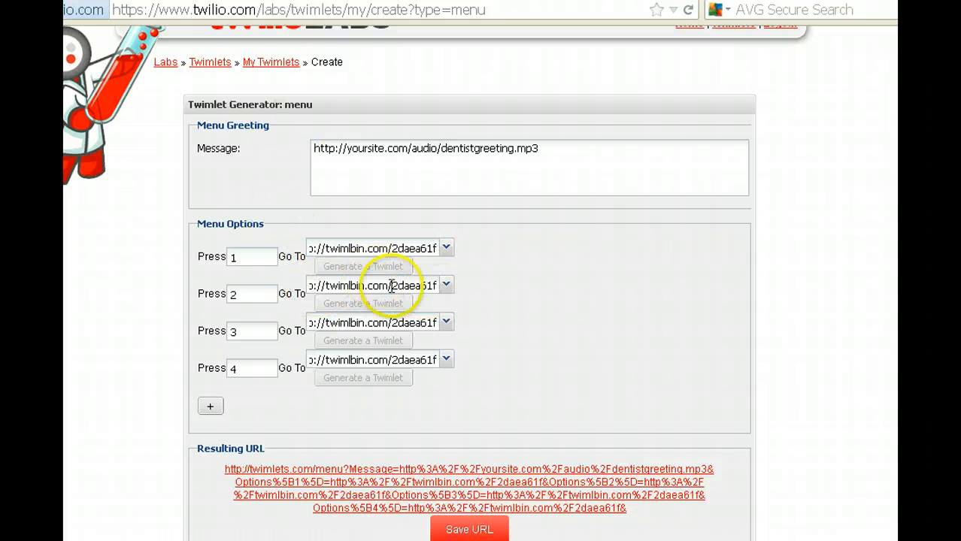
pyautogui.click(209, 406)
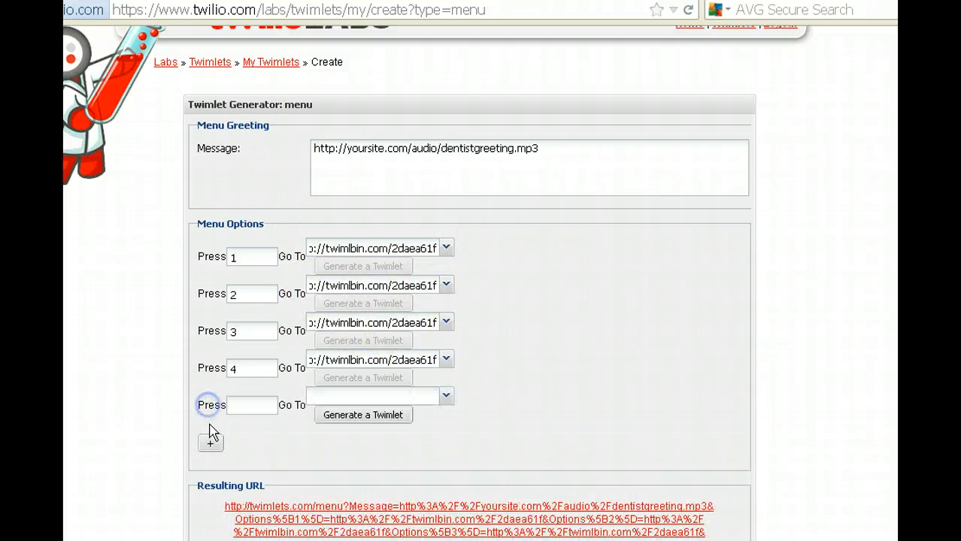
pyautogui.click(209, 444)
pyautogui.click(209, 481)
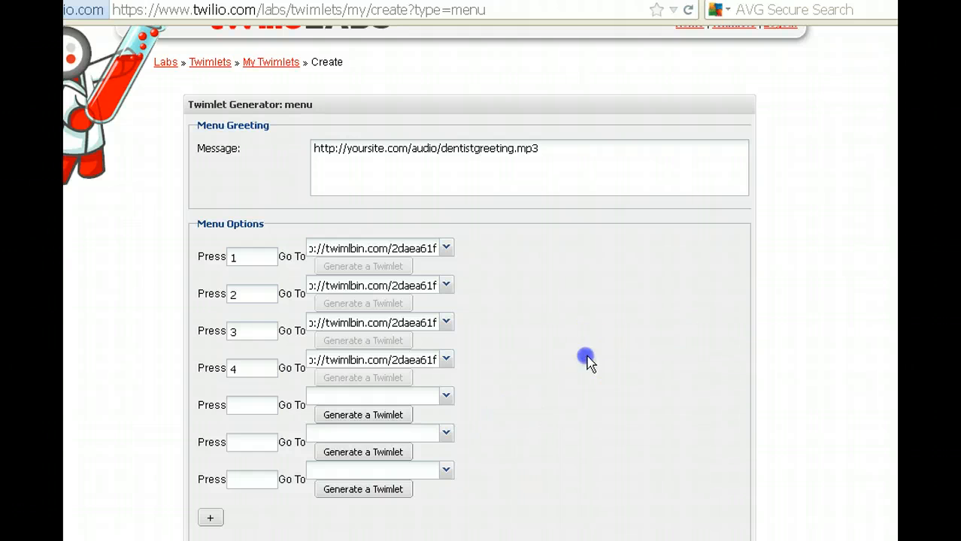
pyautogui.scroll(-3, 586, 360)
pyautogui.scroll(3, 481, 301)
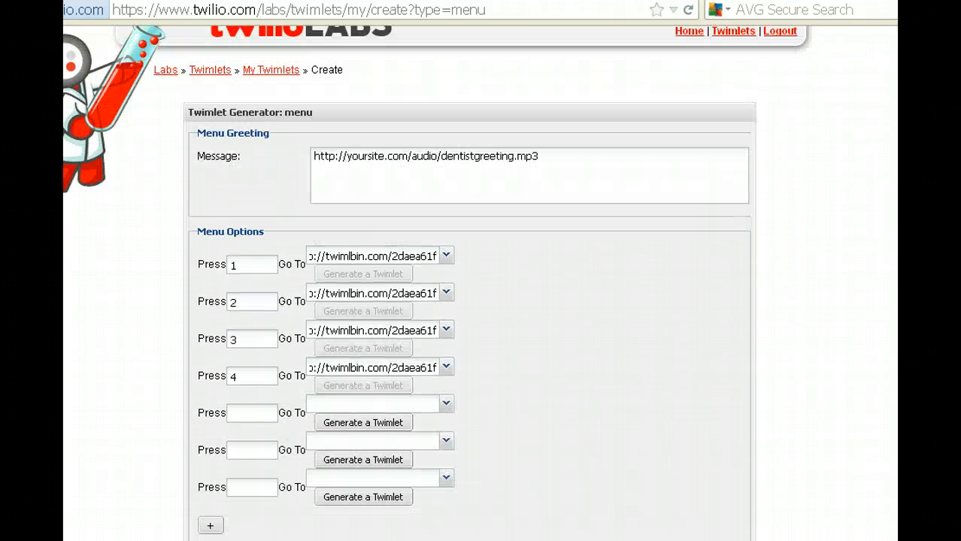
pyautogui.scroll(-1, 481, 301)
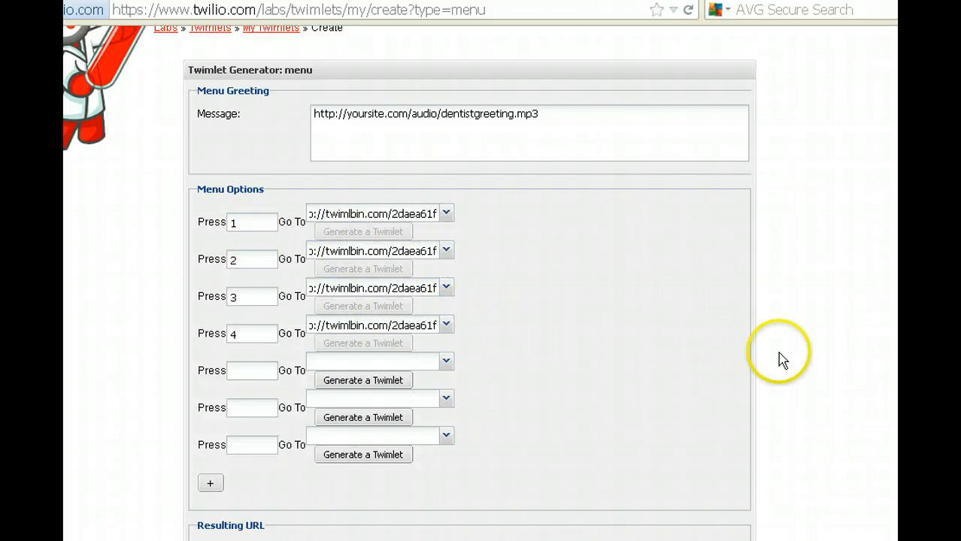
pyautogui.scroll(2, 481, 300)
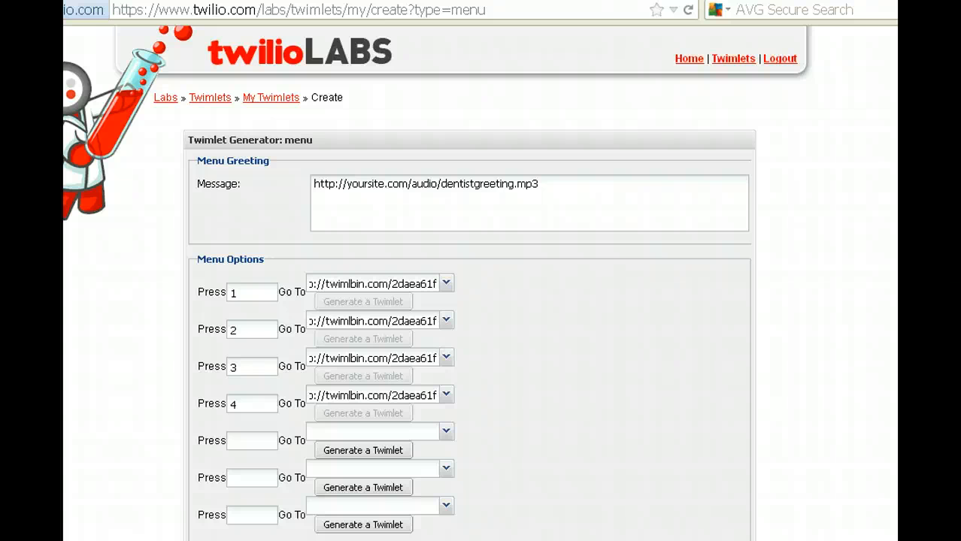